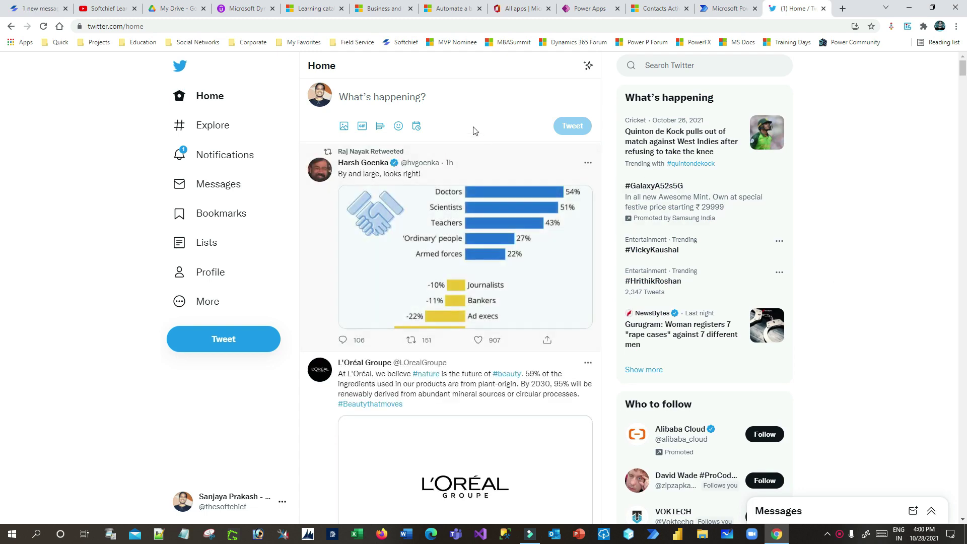
# - Scroll through the Twitter home feed
pyautogui.scroll(-9, 796, 249)
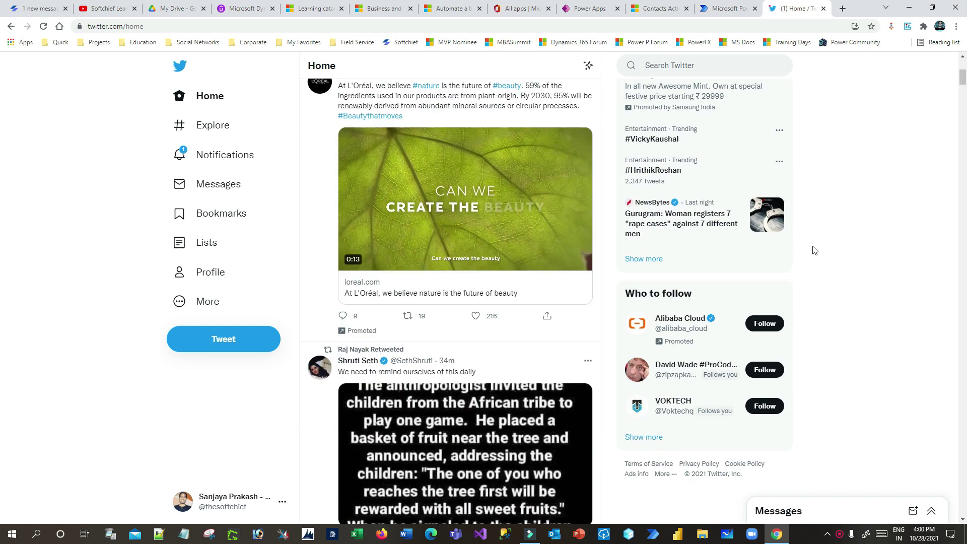
pyautogui.scroll(-3, 814, 250)
pyautogui.scroll(13, 815, 250)
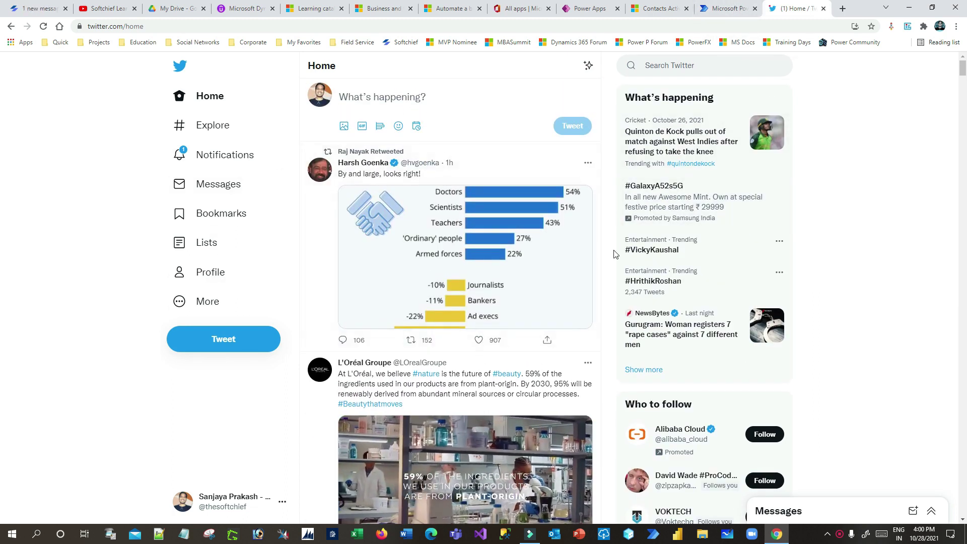
pyautogui.scroll(-5, 615, 257)
pyautogui.scroll(-4, 615, 258)
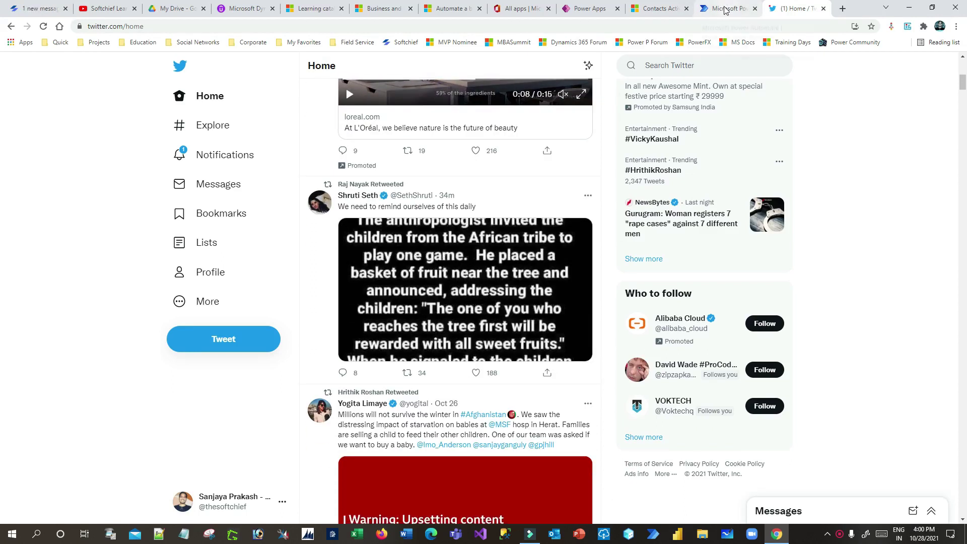
pyautogui.scroll(-3, 868, 204)
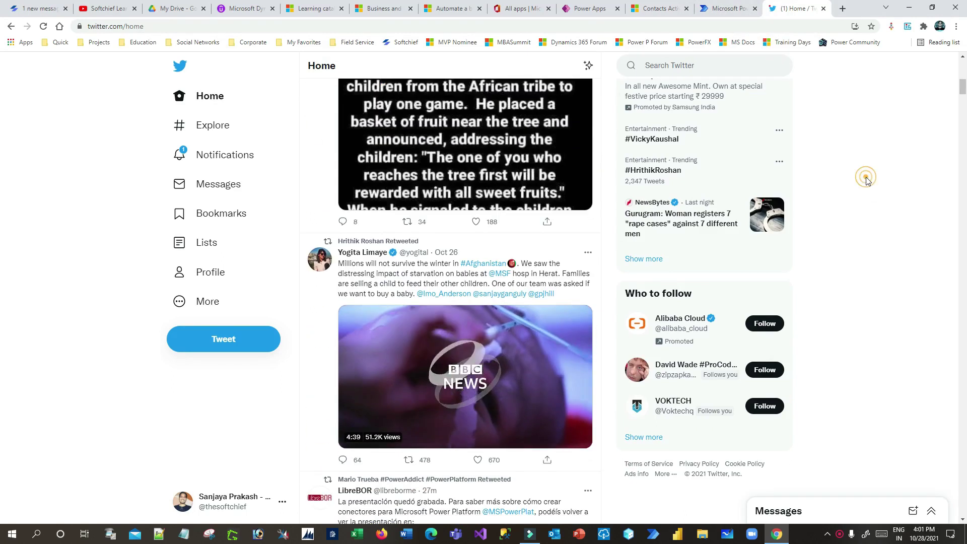
pyautogui.scroll(-3, 868, 212)
pyautogui.scroll(-5, 869, 212)
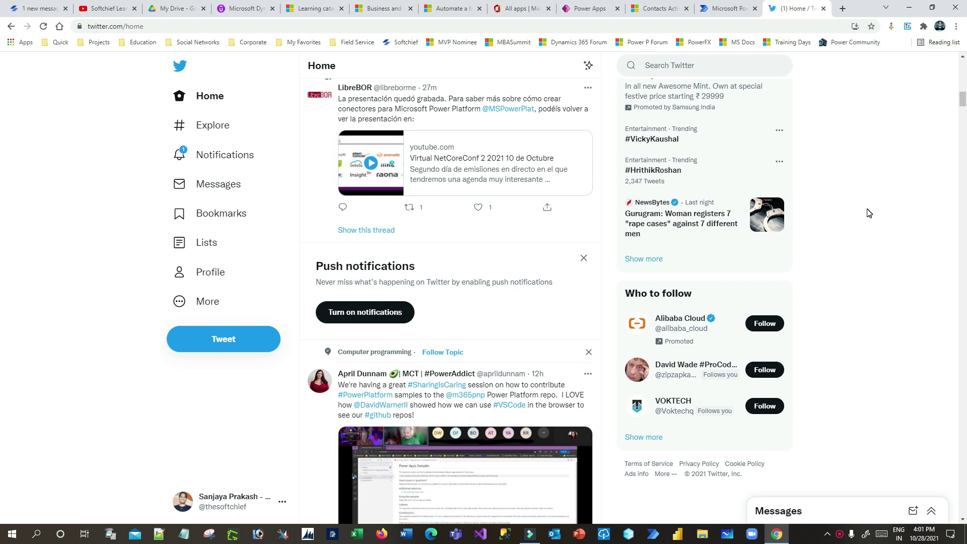
# - Glance at the Dynamics 365 Active Contacts list, then return to the Twitter feed
pyautogui.click(662, 8)
pyautogui.scroll(-6, 377, 300)
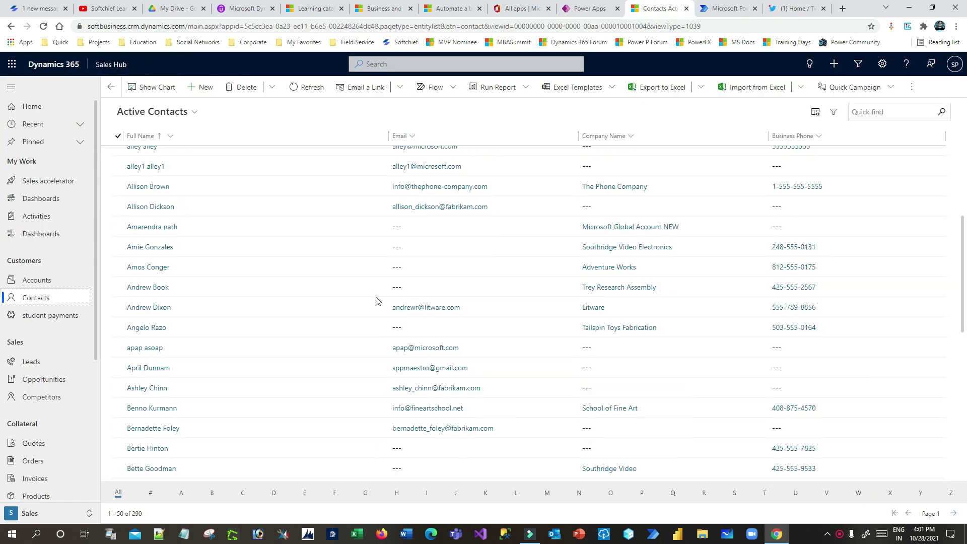
pyautogui.scroll(-3, 378, 302)
pyautogui.scroll(10, 378, 302)
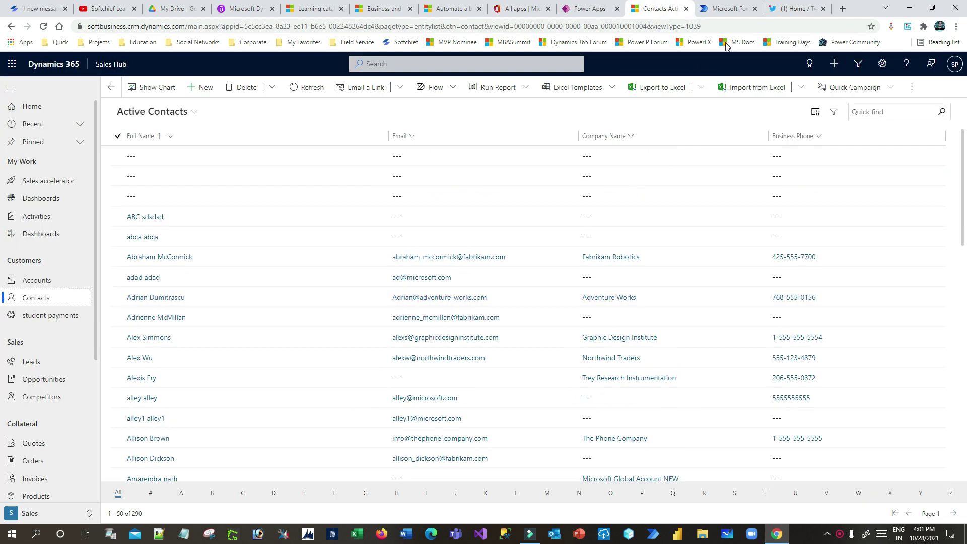
pyautogui.click(791, 11)
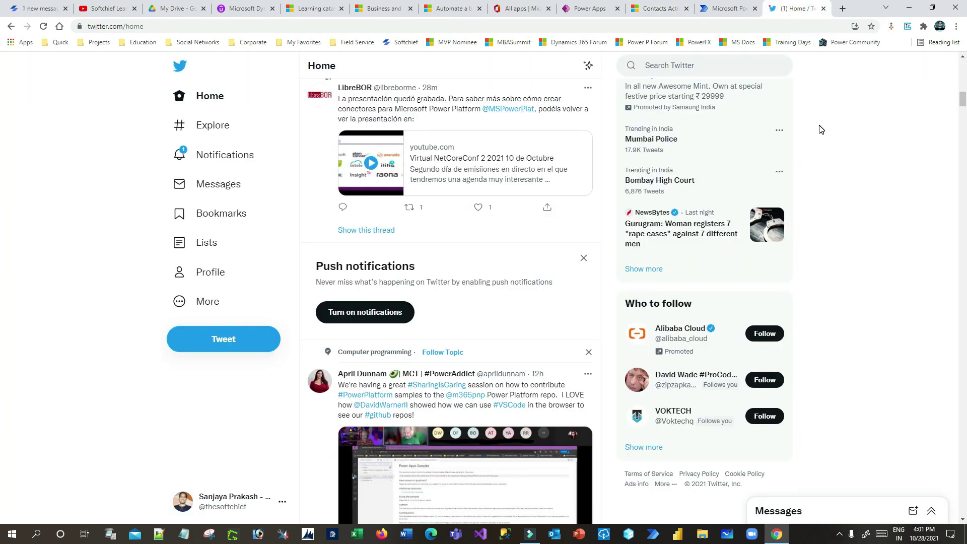
# - Check Twitter notifications and go back to the Home feed
pyautogui.scroll(1, 823, 152)
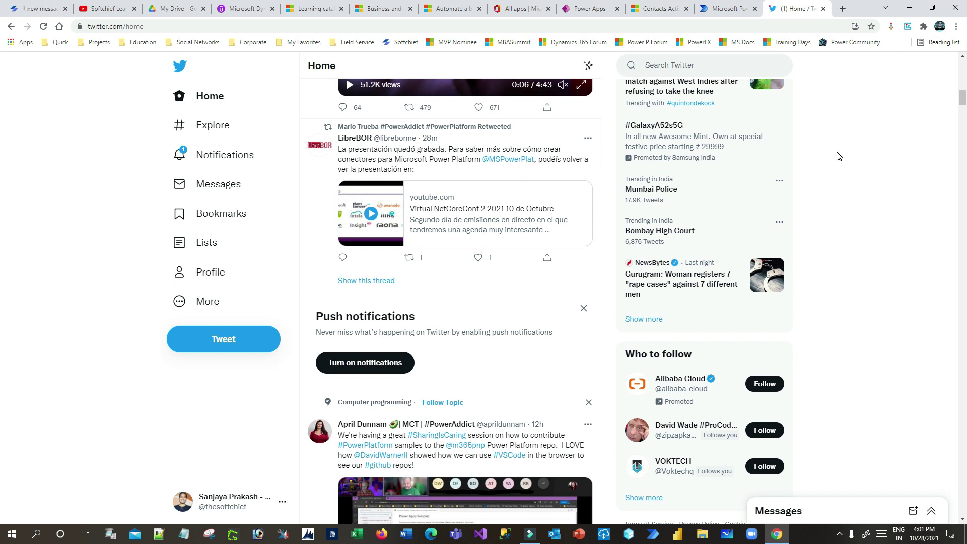
pyautogui.scroll(1, 836, 161)
pyautogui.scroll(5, 839, 166)
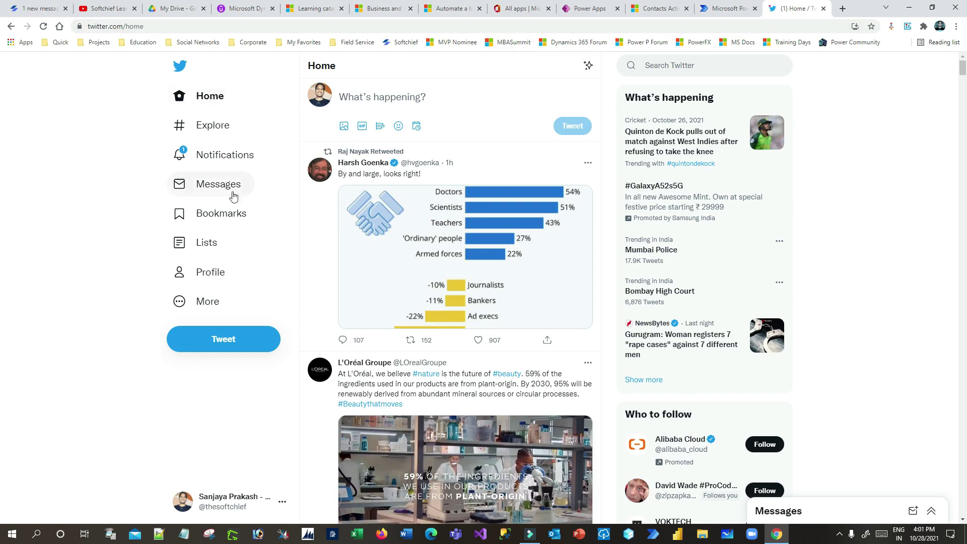
pyautogui.click(260, 156)
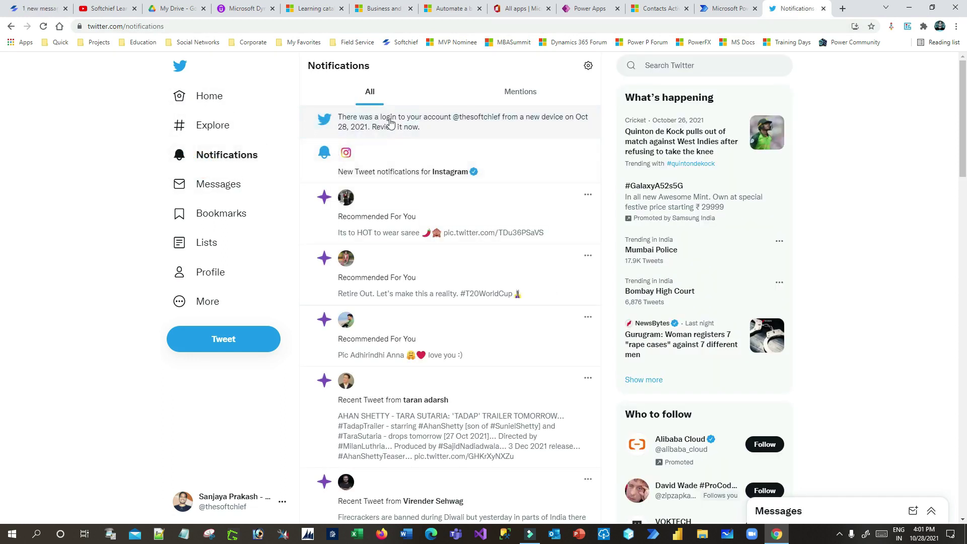
pyautogui.click(200, 96)
# - Move to the Power Automate home page tab after another look at Dynamics 365 contacts
pyautogui.scroll(-20, 575, 252)
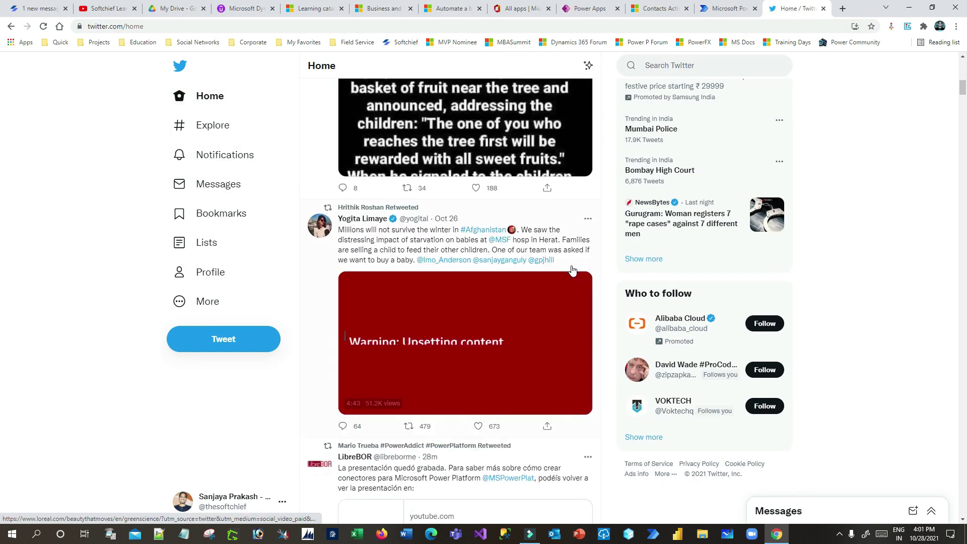
pyautogui.scroll(14, 573, 269)
pyautogui.scroll(5, 577, 287)
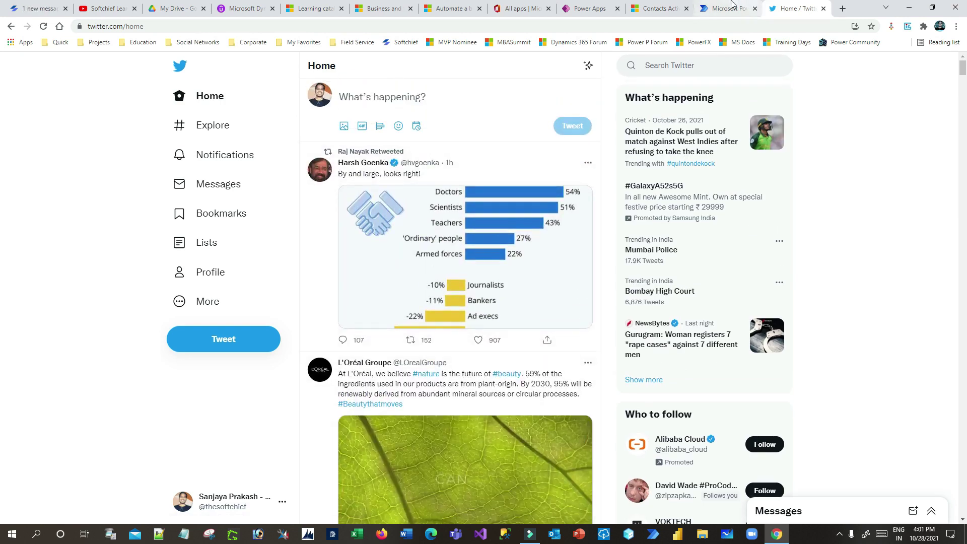
pyautogui.click(729, 9)
pyautogui.click(648, 9)
pyautogui.click(710, 9)
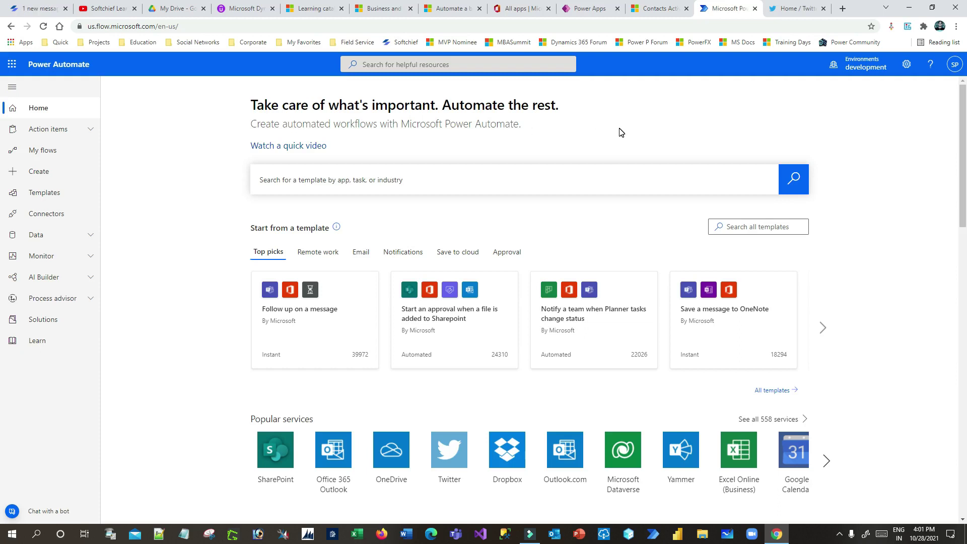
# - Recheck the Dynamics 365 contacts, then go to Create in Power Automate to start a new flow
pyautogui.click(654, 9)
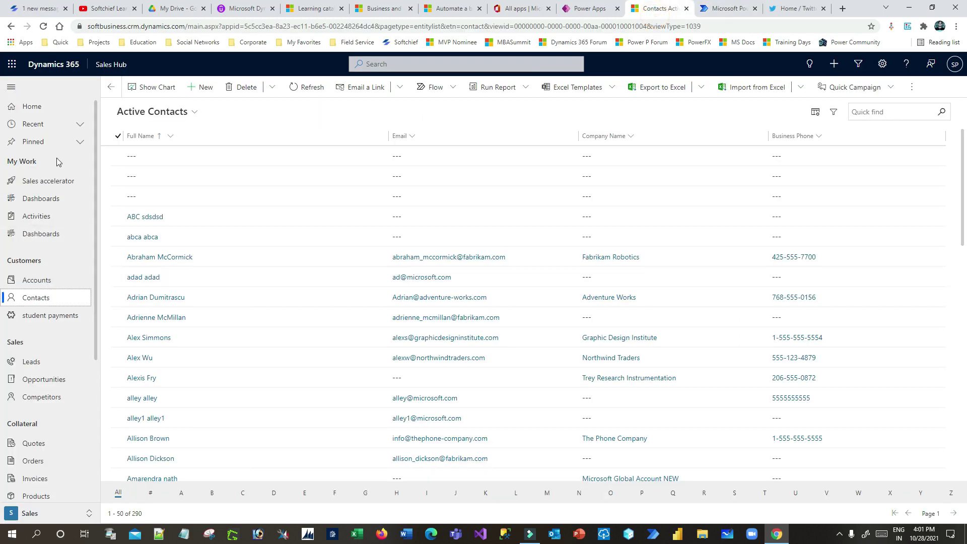
pyautogui.click(728, 9)
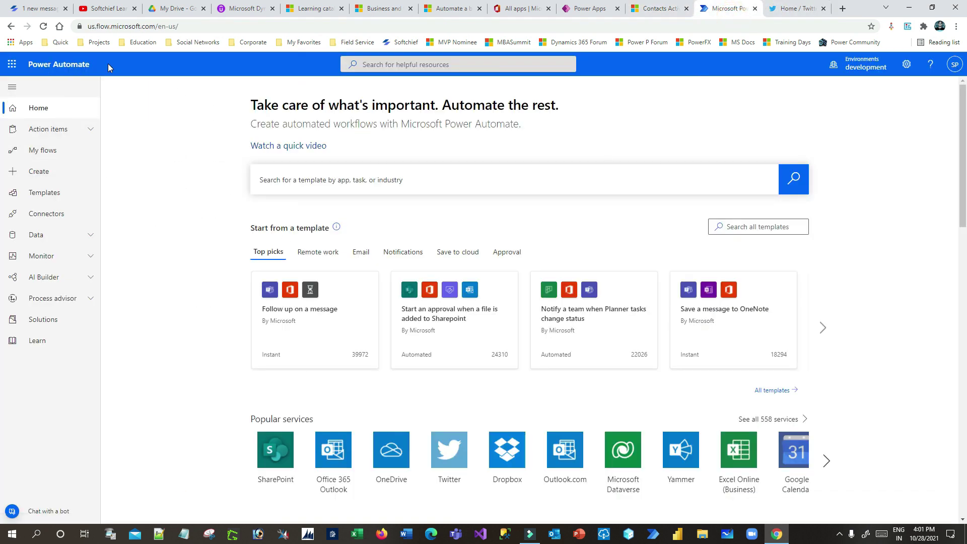
pyautogui.click(49, 174)
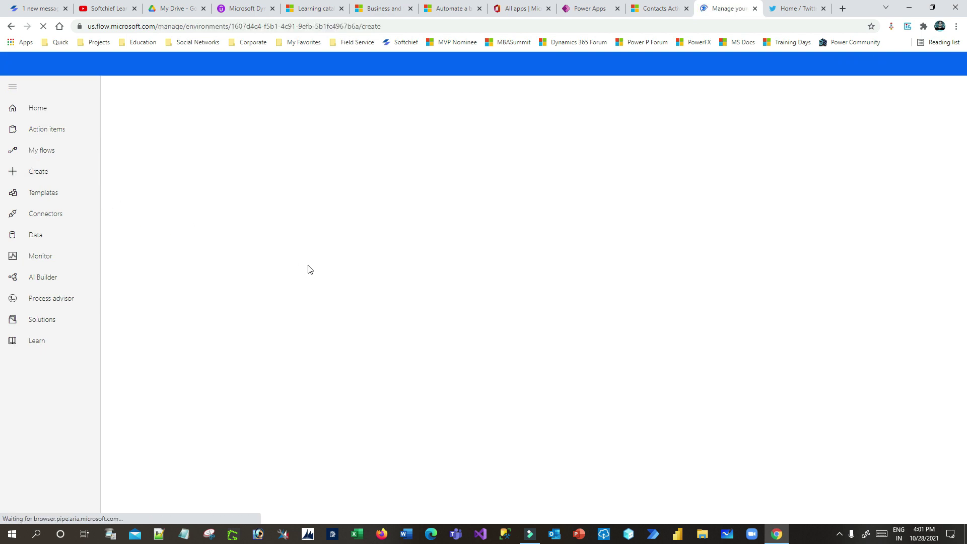
# - Start a blank automated cloud flow without a trigger and name it 'Convert Twitter users as customer'
pyautogui.click(191, 172)
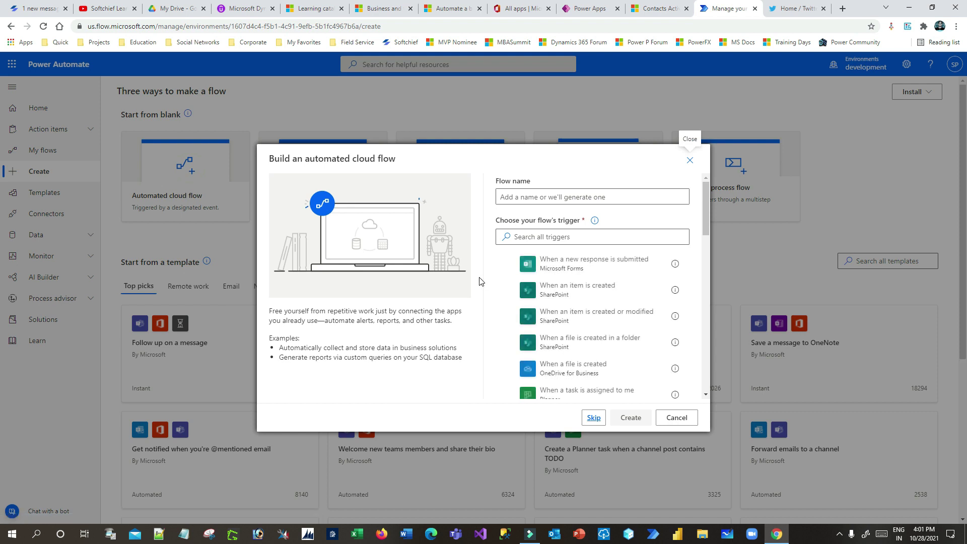
pyautogui.click(592, 418)
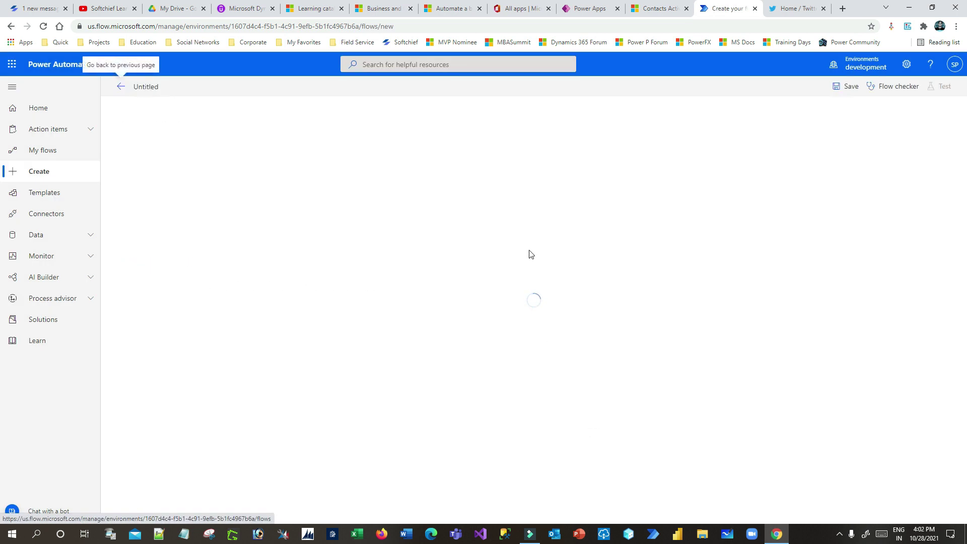
pyautogui.click(153, 89)
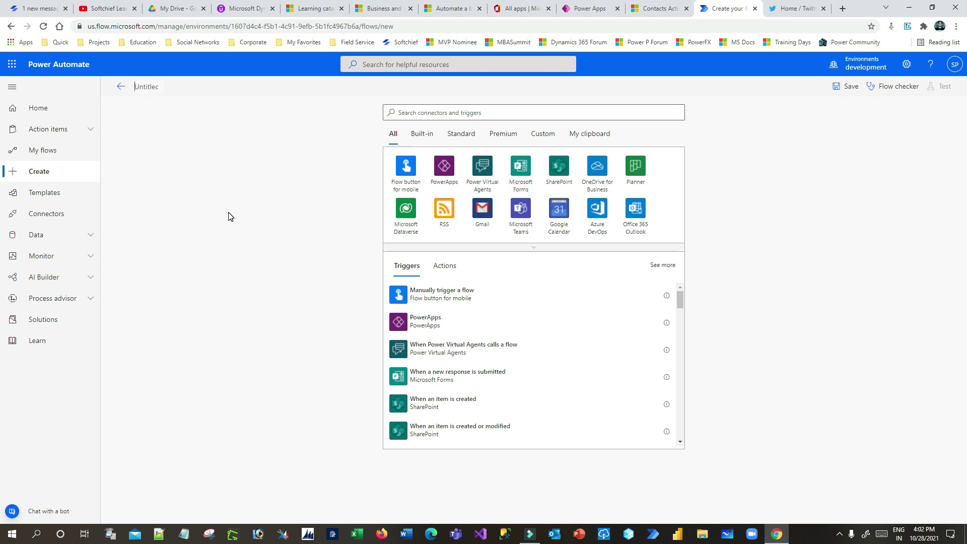
pyautogui.write('Ca')
pyautogui.press('BackSpace')
pyautogui.press('BackSpace')
pyautogui.press('BackSpace')
pyautogui.press('BackSpace')
pyautogui.press('BackSpace')
pyautogui.press('BackSpace')
pyautogui.write('Convert Twitter users as customer')
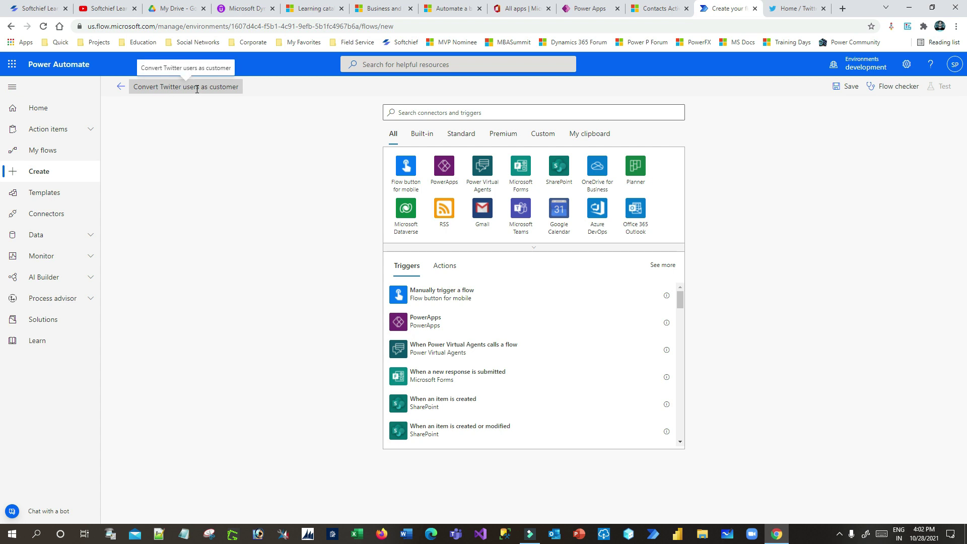
# - Search connectors for 'twitter' and add the Twitter 'When a new tweet is posted' trigger
pyautogui.click(447, 112)
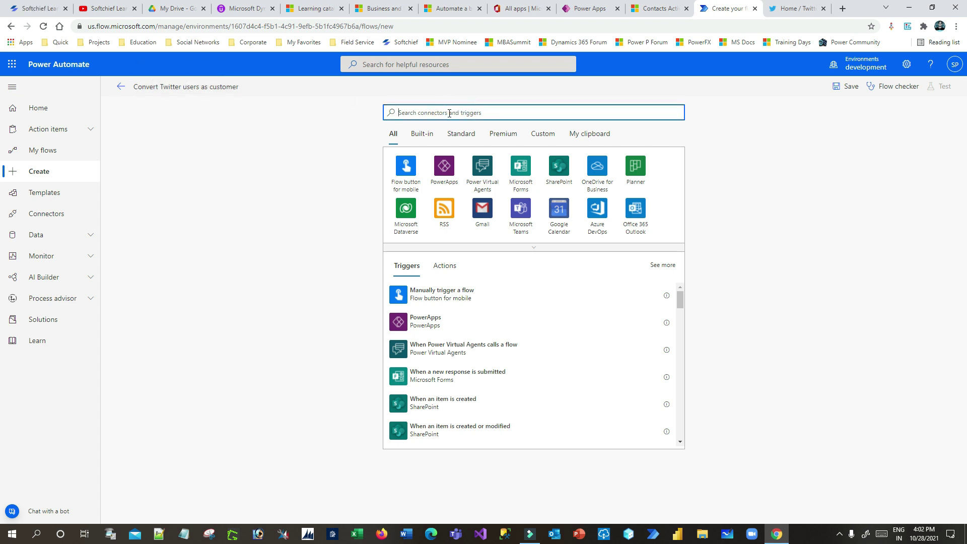
pyautogui.write('twi')
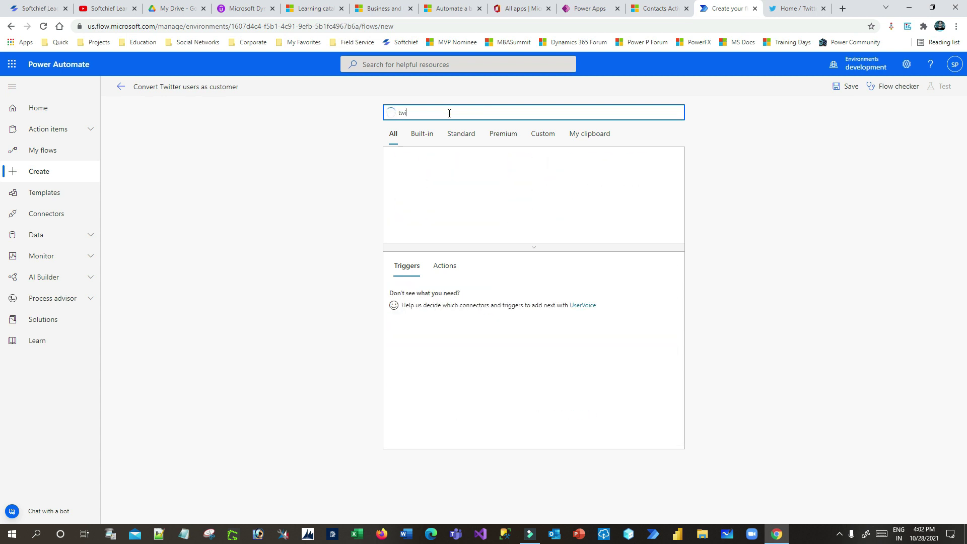
pyautogui.write('tter')
pyautogui.click(405, 179)
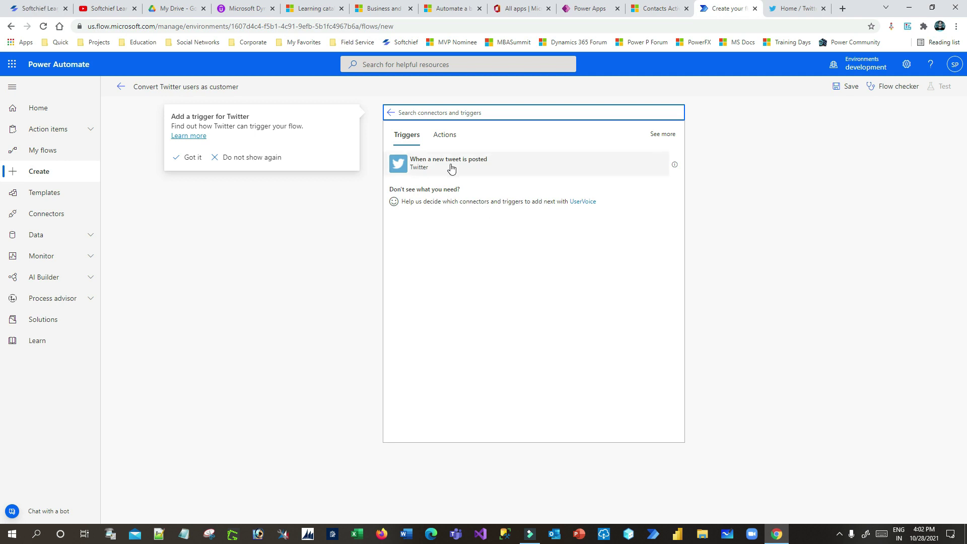
pyautogui.click(487, 168)
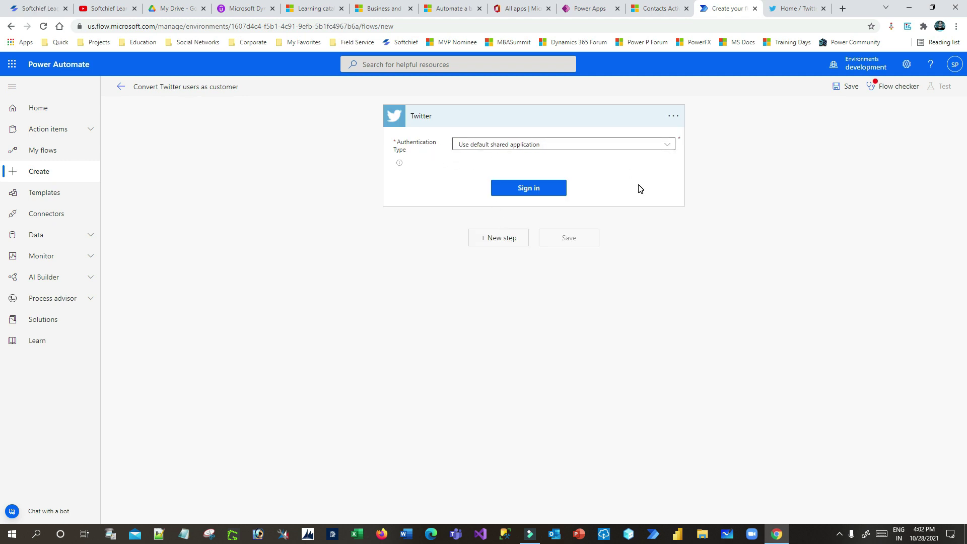
# - Sign in with the Twitter account password and authorise Power Platform's access
pyautogui.click(534, 189)
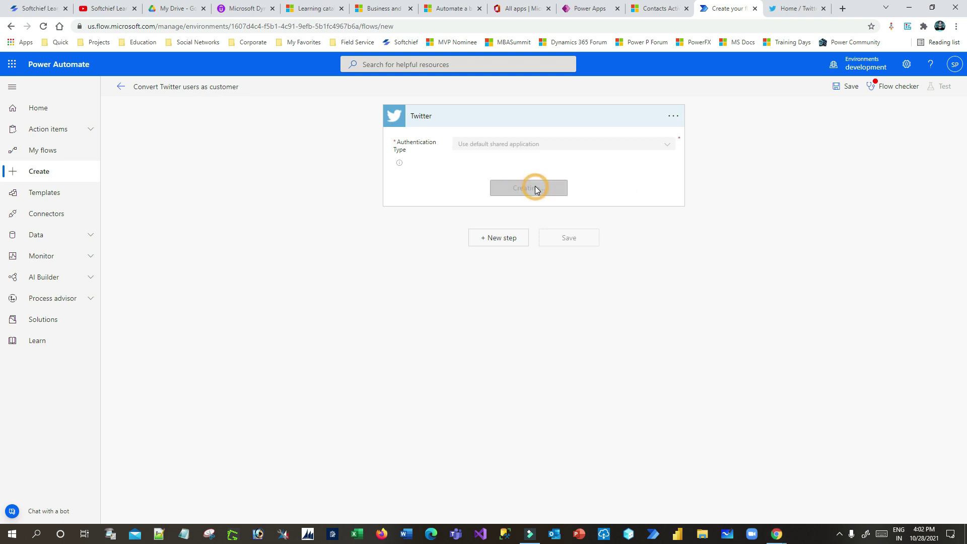
pyautogui.moveTo(164, 8); pyautogui.dragTo(453, 91)
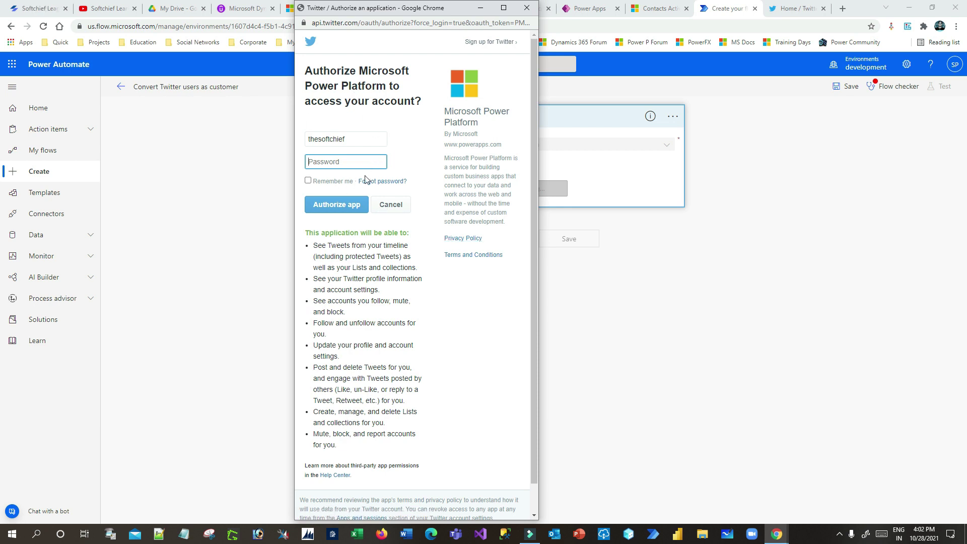
pyautogui.click(349, 163)
pyautogui.write('t')
pyautogui.click(336, 204)
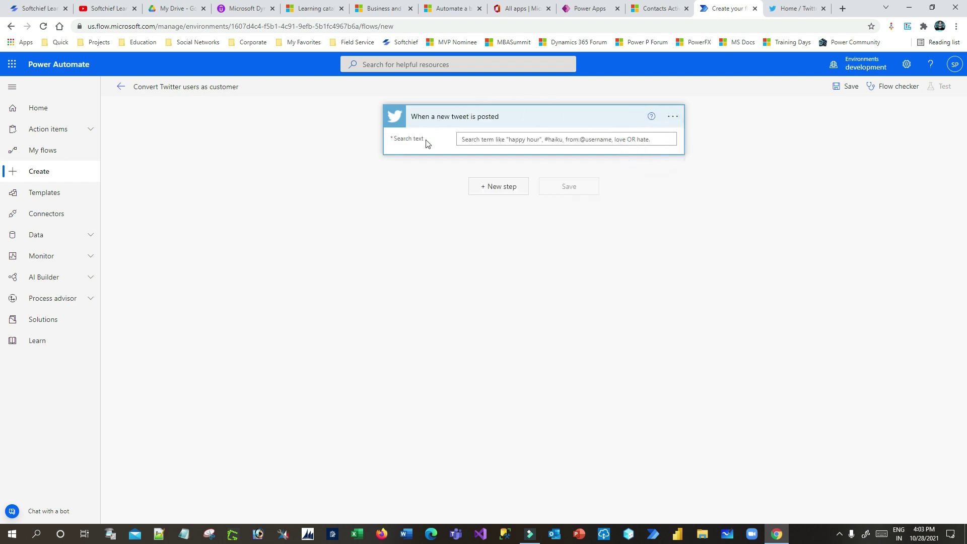
# - Enter #softchief as the new-tweet trigger's search text
pyautogui.click(653, 139)
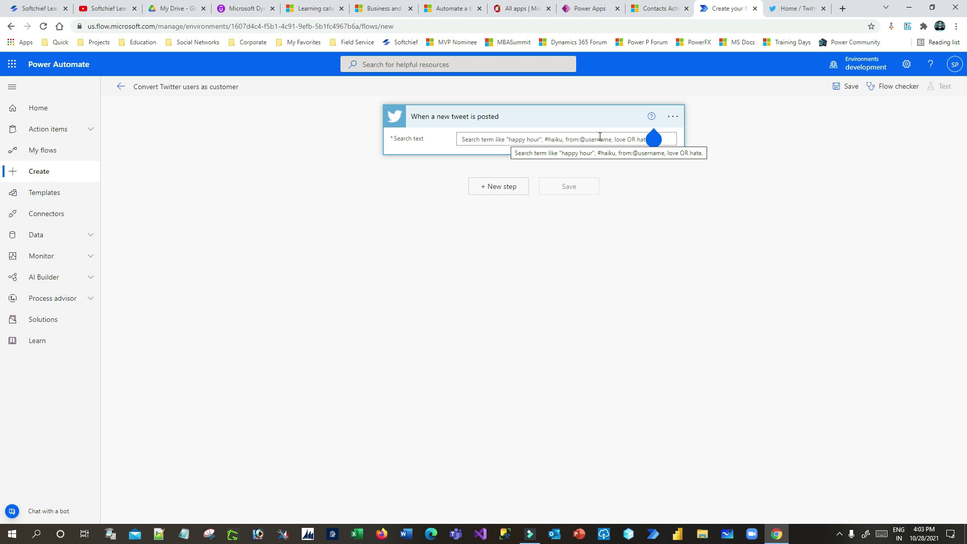
pyautogui.click(500, 140)
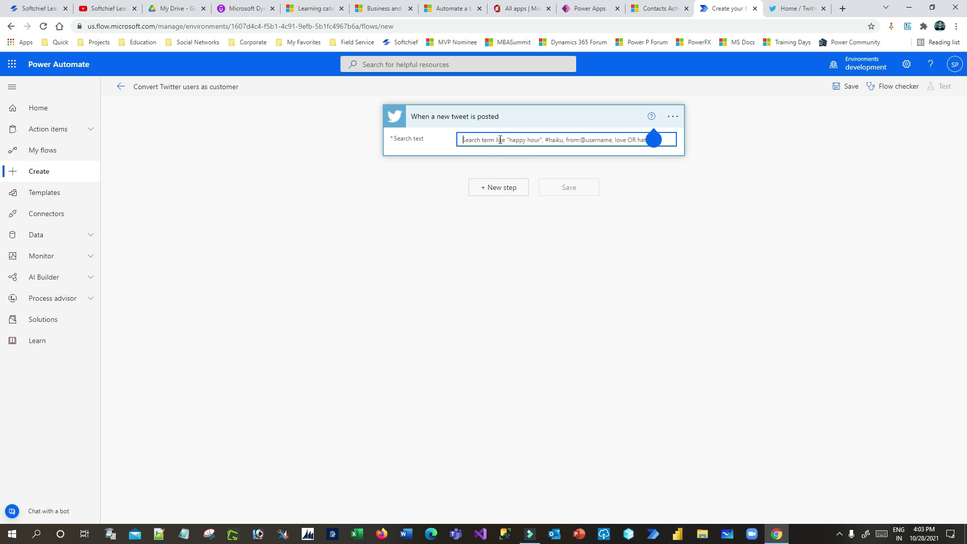
pyautogui.write('#')
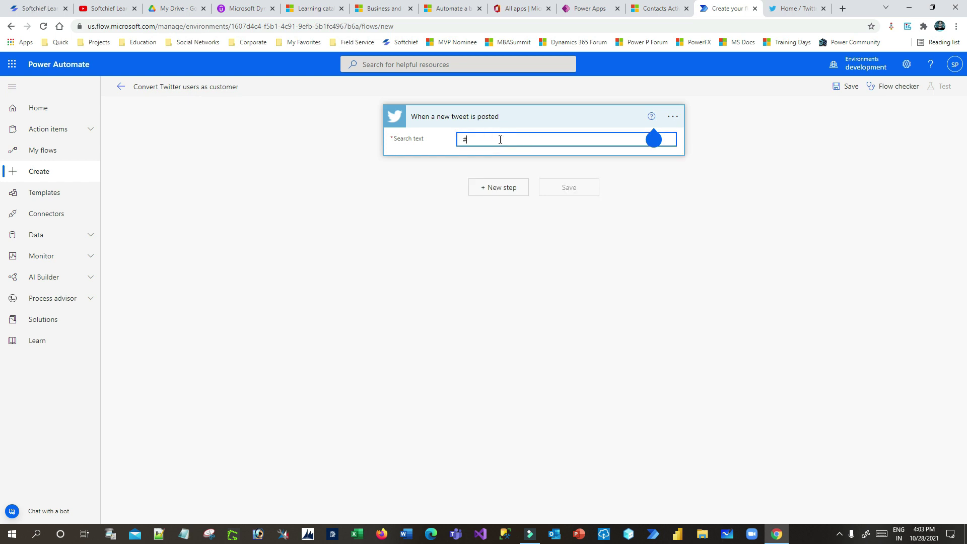
pyautogui.write('softchief')
pyautogui.moveTo(498, 139); pyautogui.dragTo(461, 140)
pyautogui.doubleClick(501, 140)
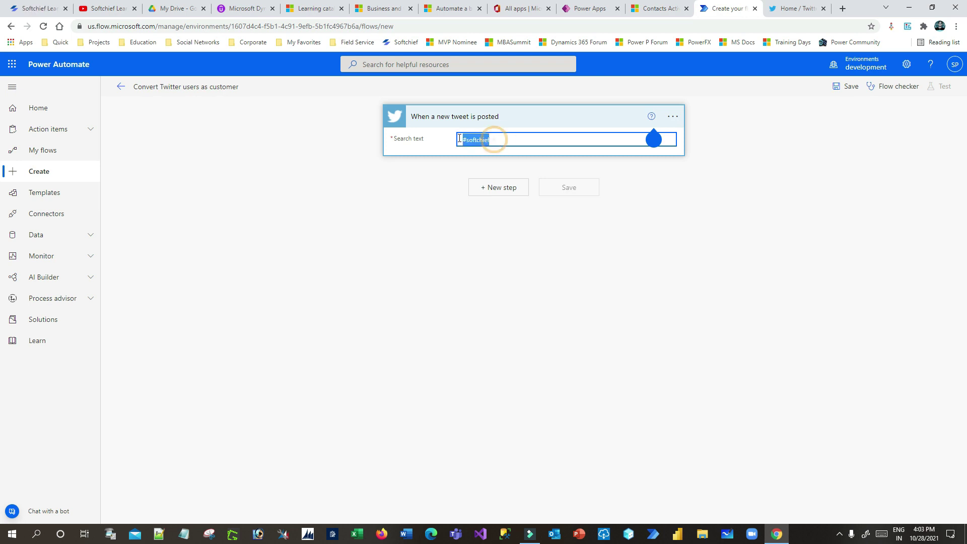
pyautogui.click(425, 150)
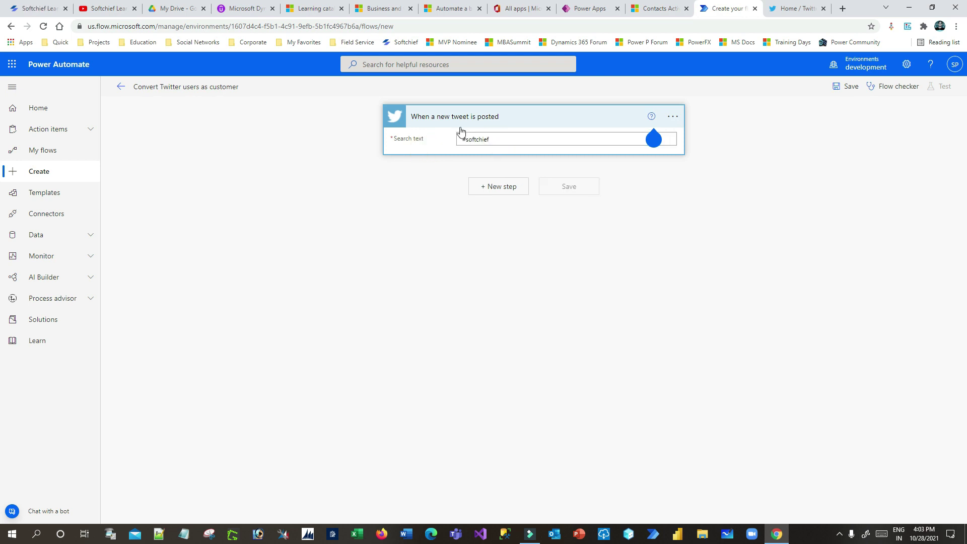
pyautogui.click(495, 186)
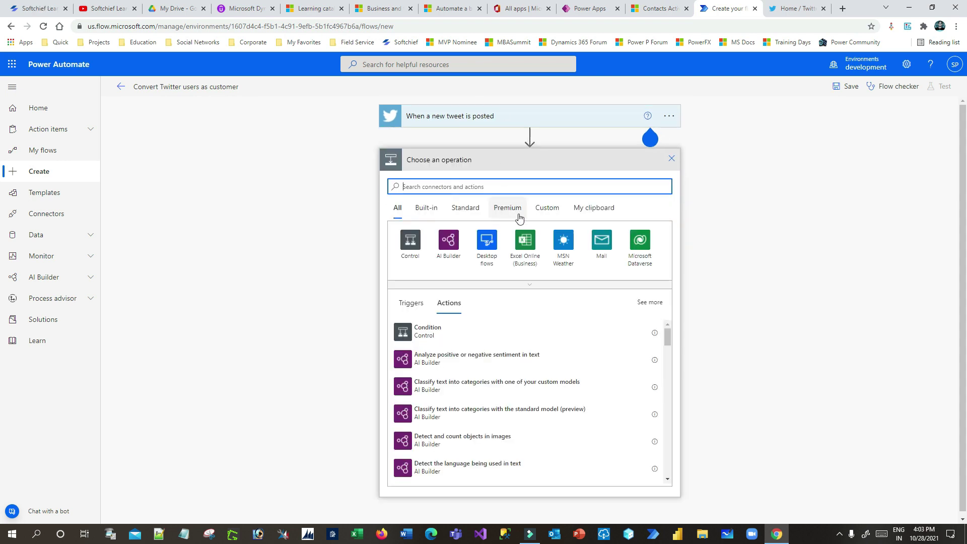
# - Add a Microsoft Dataverse 'Add a new row' action targeting the Contacts table
pyautogui.click(639, 240)
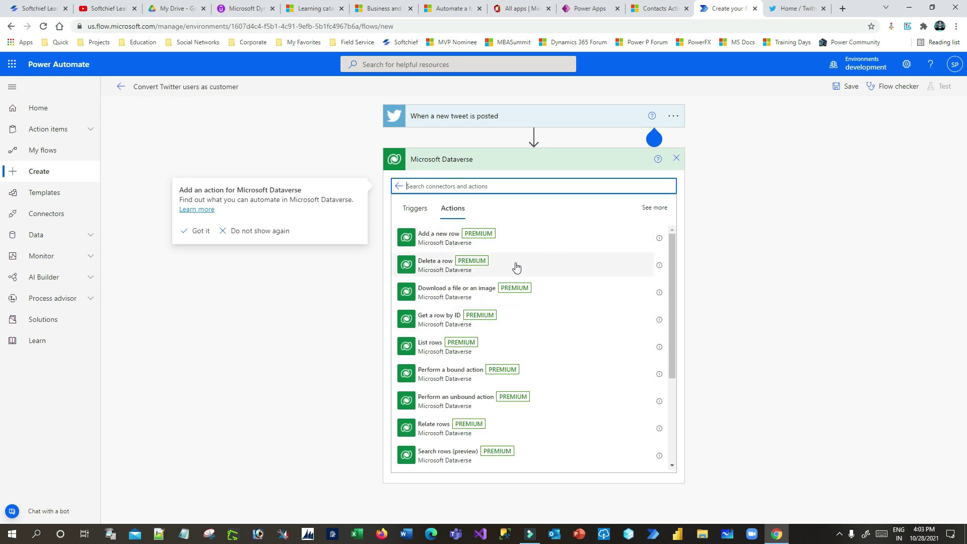
pyautogui.click(457, 240)
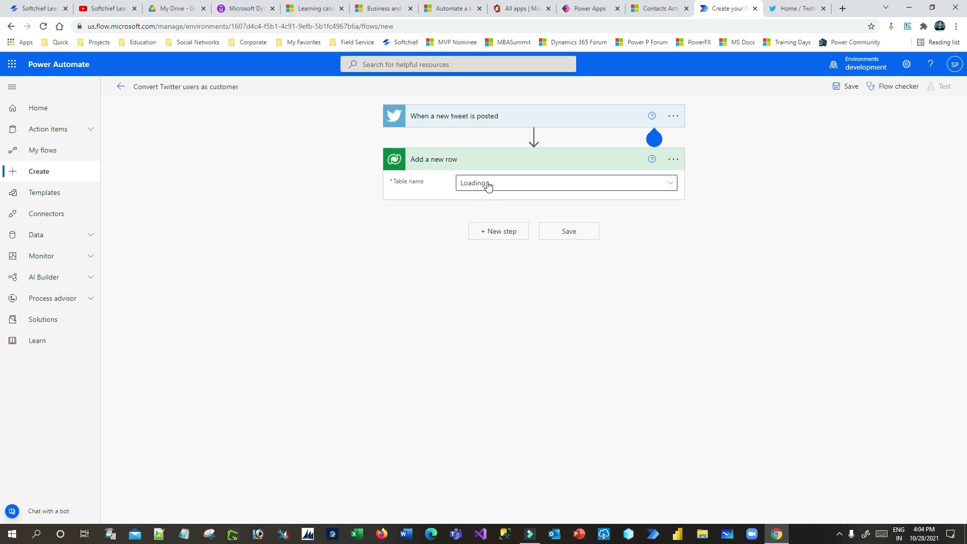
pyautogui.click(492, 184)
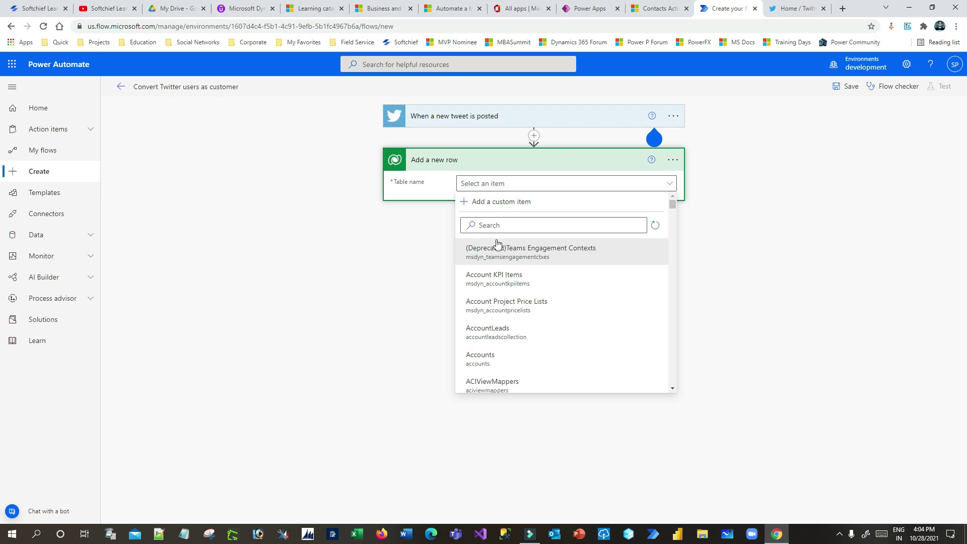
pyautogui.click(499, 224)
pyautogui.write('conta')
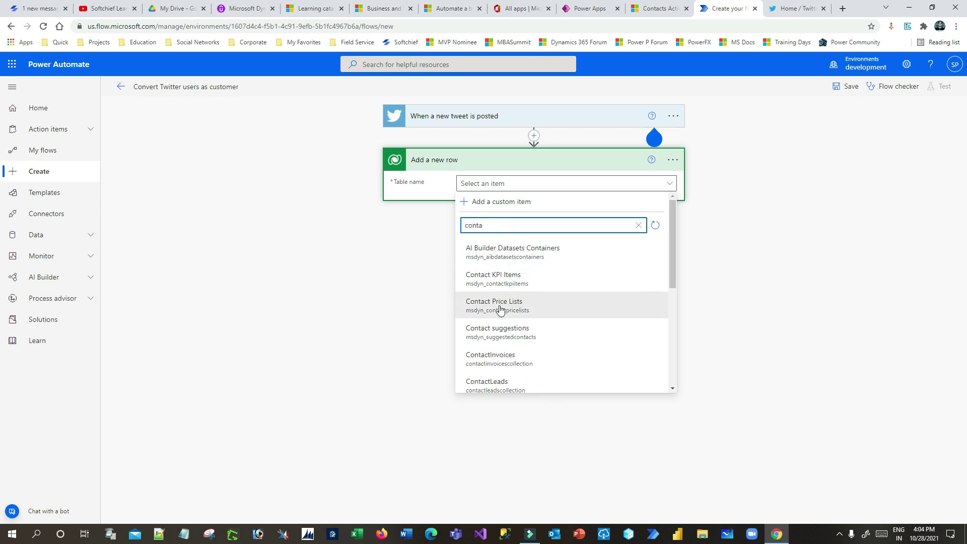
pyautogui.scroll(-1, 513, 328)
pyautogui.scroll(-3, 514, 327)
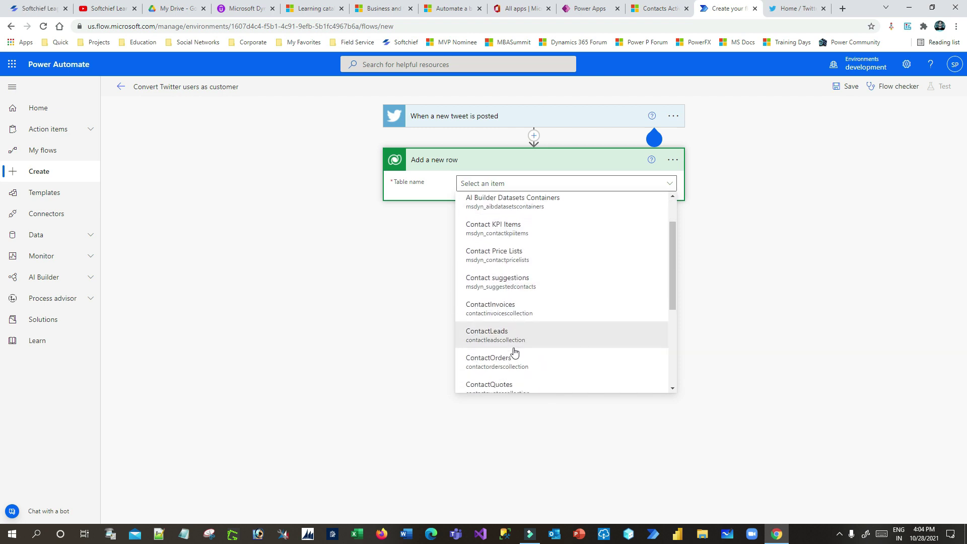
pyautogui.click(512, 317)
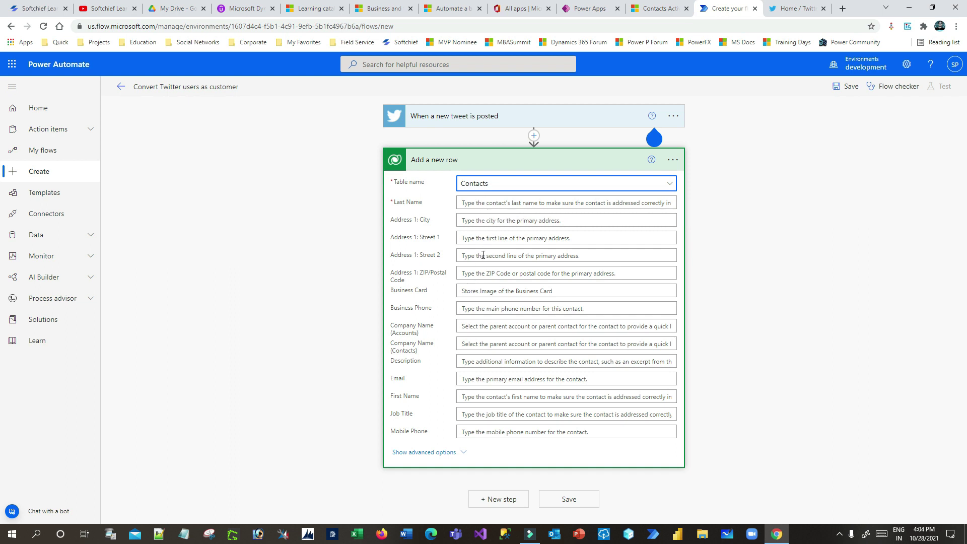
# - Open dynamic content for the contact's Last Name and browse the tweet trigger's values
pyautogui.click(477, 204)
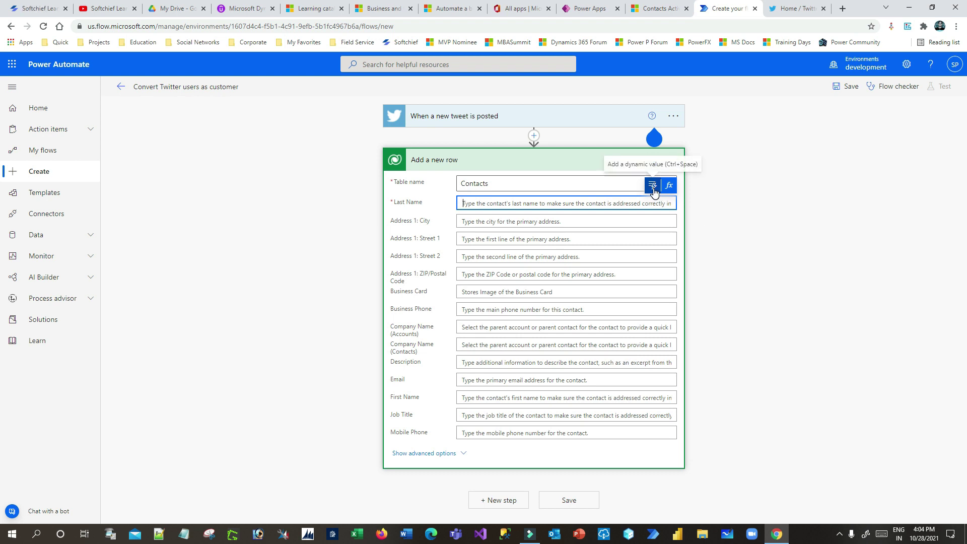
pyautogui.click(652, 190)
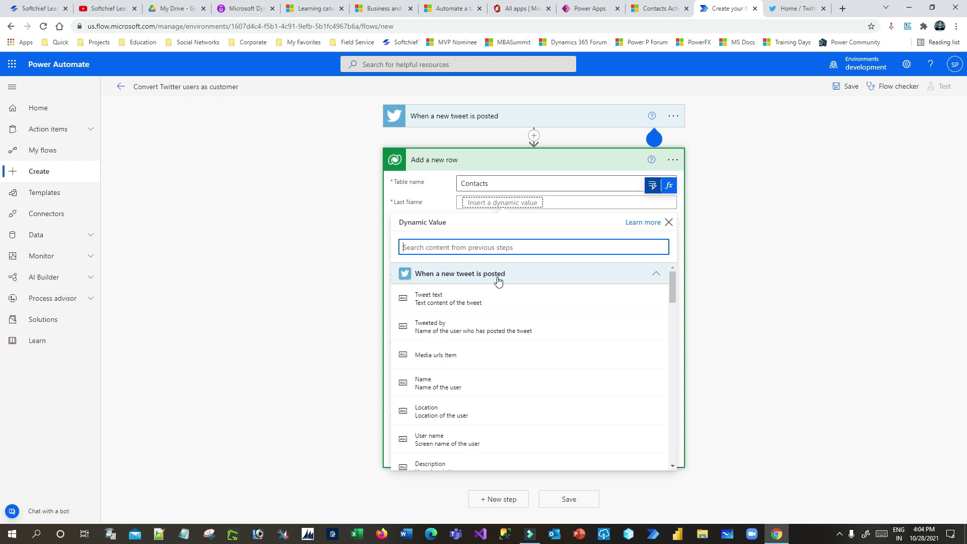
pyautogui.click(653, 274)
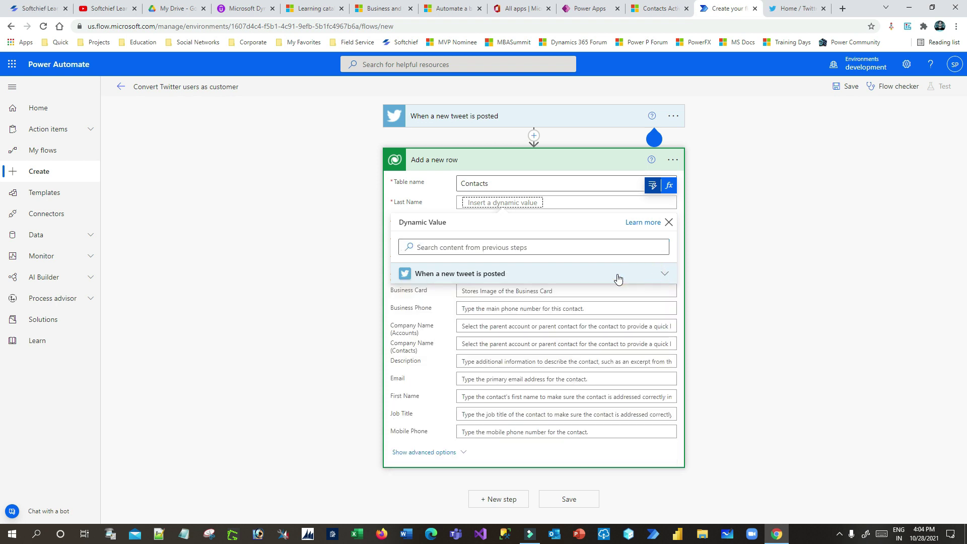
pyautogui.click(592, 272)
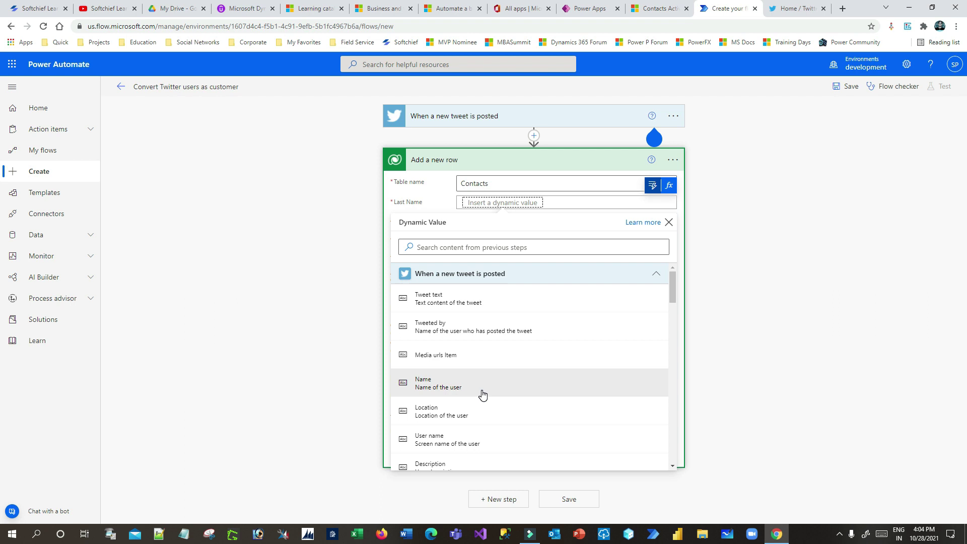
pyautogui.scroll(-1, 483, 394)
pyautogui.scroll(-1, 511, 395)
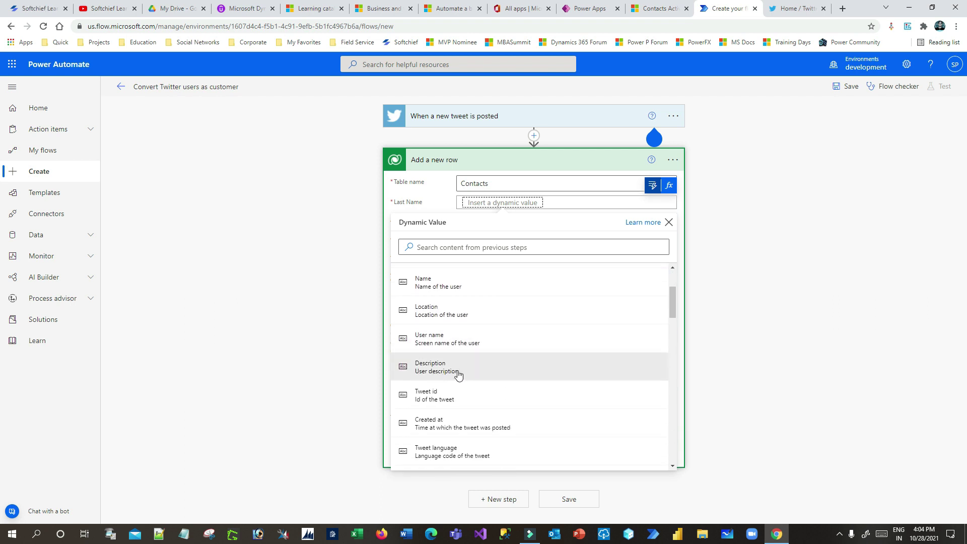
pyautogui.scroll(-7, 535, 376)
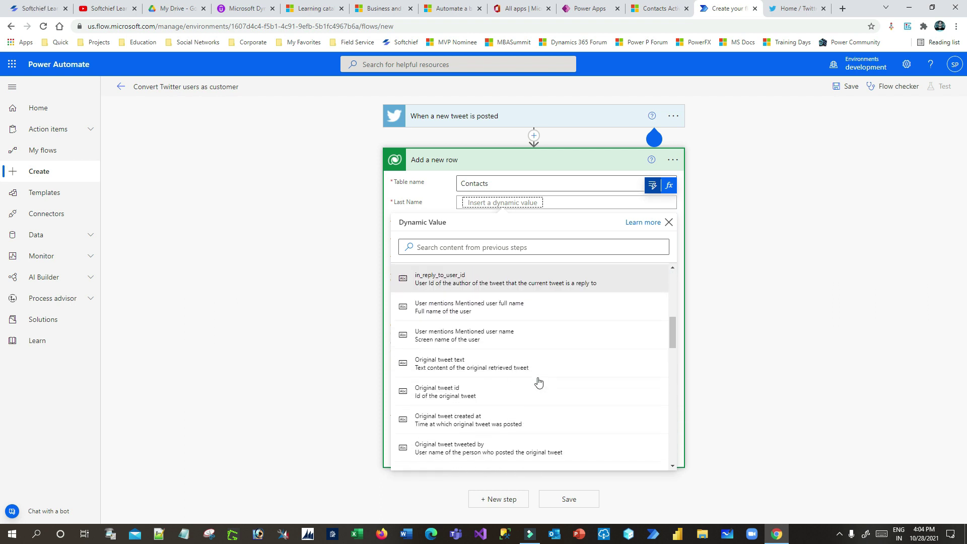
pyautogui.scroll(-3, 537, 384)
pyautogui.scroll(12, 537, 384)
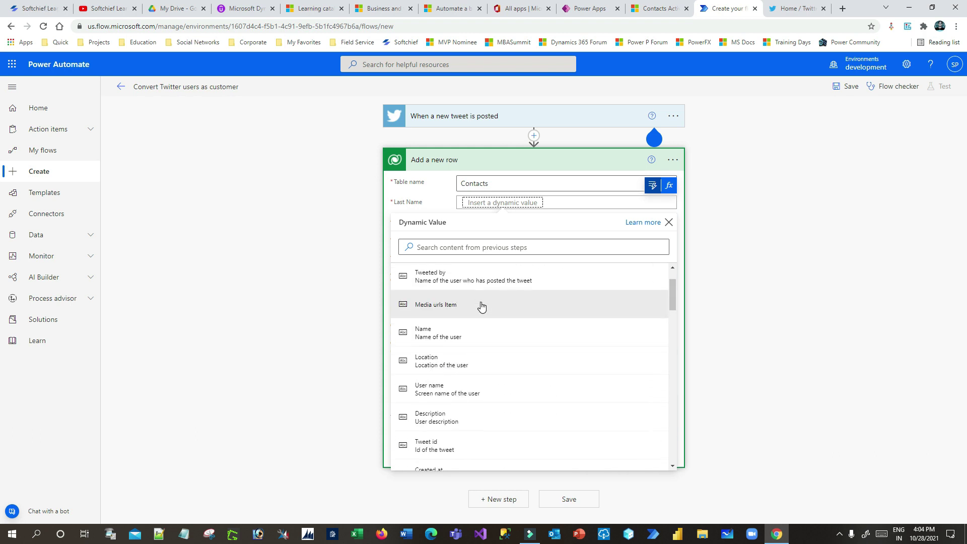
# - Search dynamic content for 'name' and insert the tweet's User name into Last Name
pyautogui.click(455, 250)
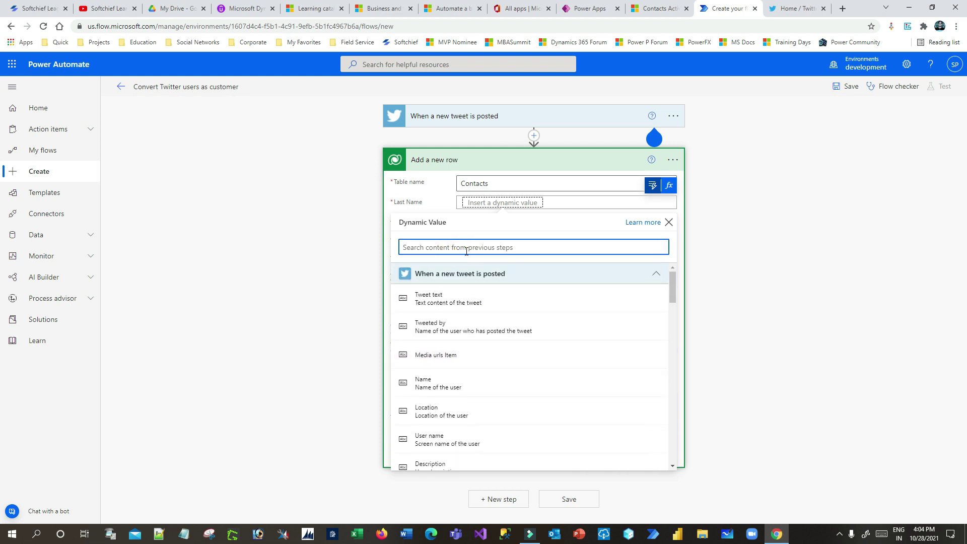
pyautogui.write('user')
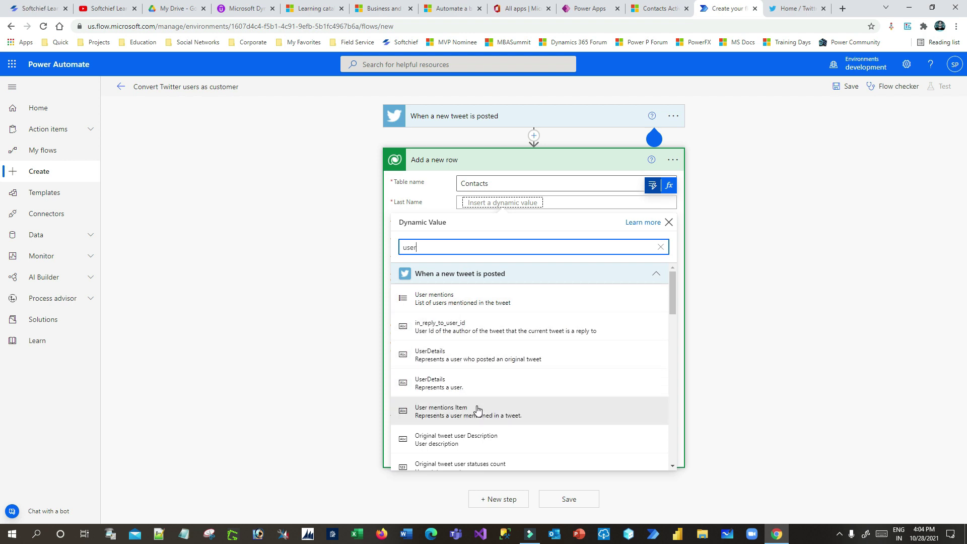
pyautogui.doubleClick(435, 246)
pyautogui.write('n')
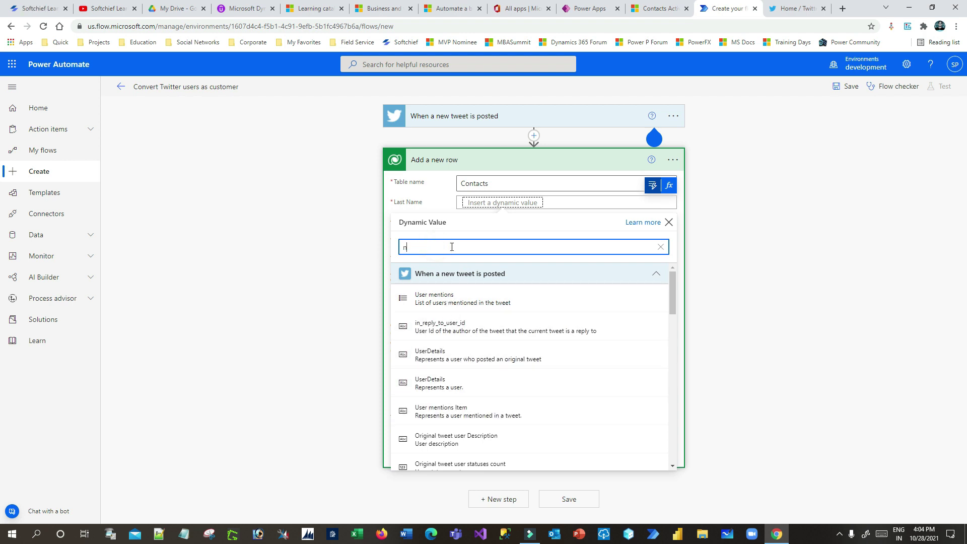
pyautogui.write('ame')
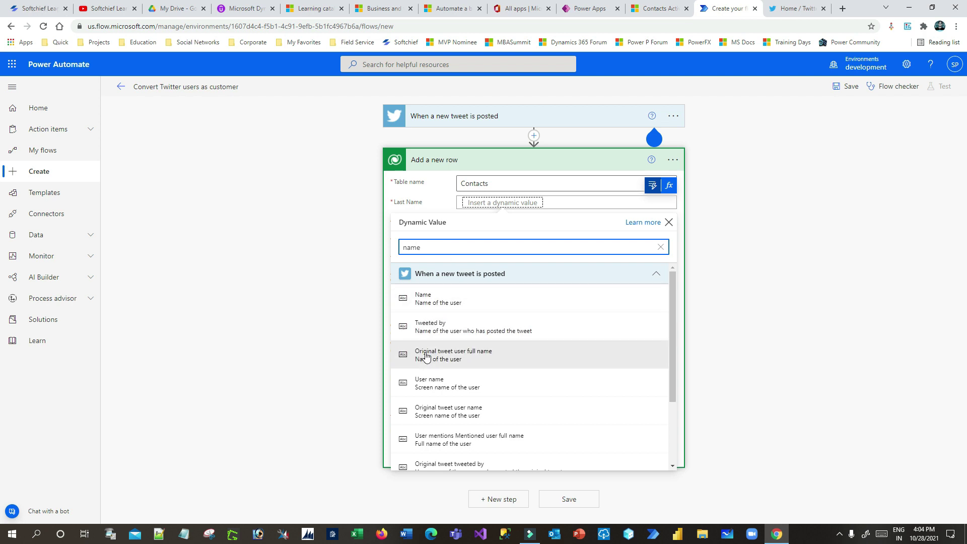
pyautogui.click(457, 386)
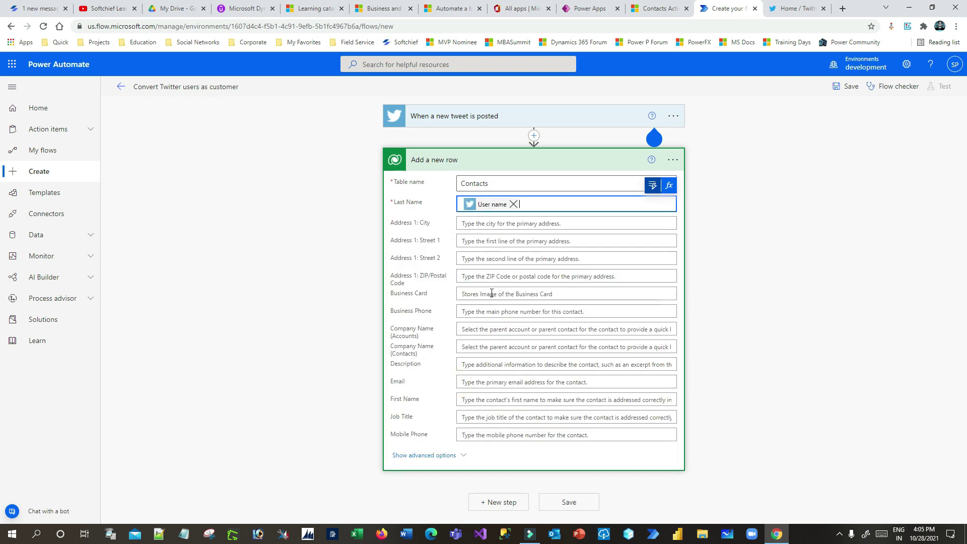
# - Fill the contact's First Name with the tweet user's Name dynamic value
pyautogui.click(474, 398)
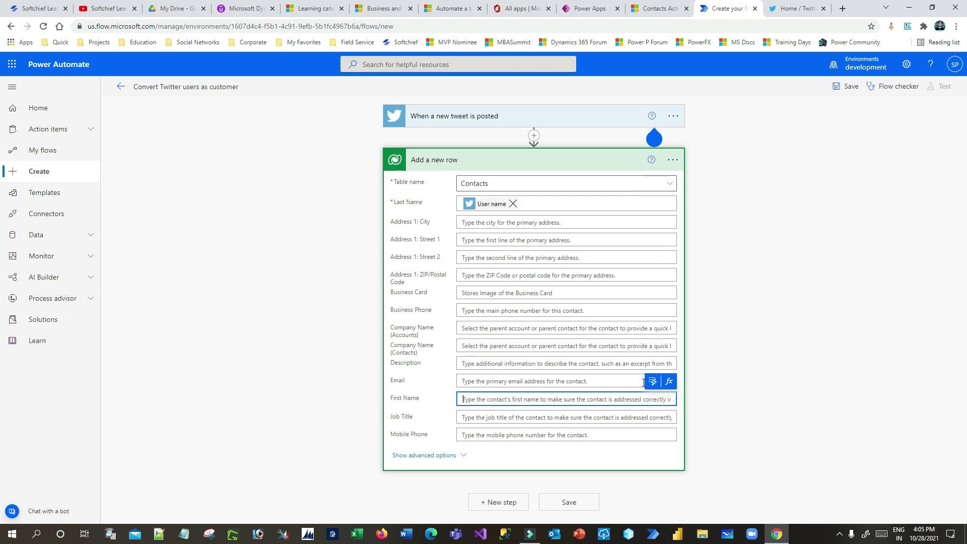
pyautogui.click(652, 381)
pyautogui.click(463, 164)
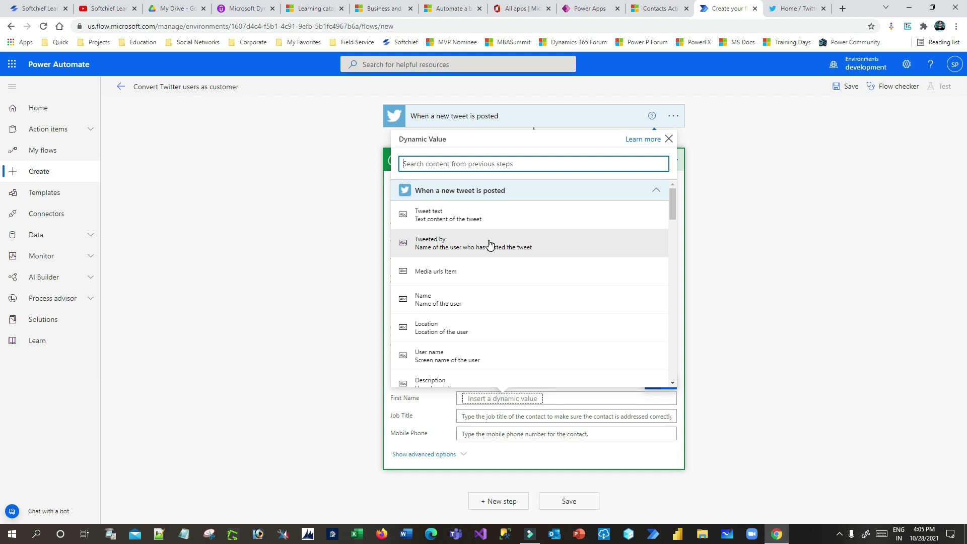
pyautogui.click(458, 302)
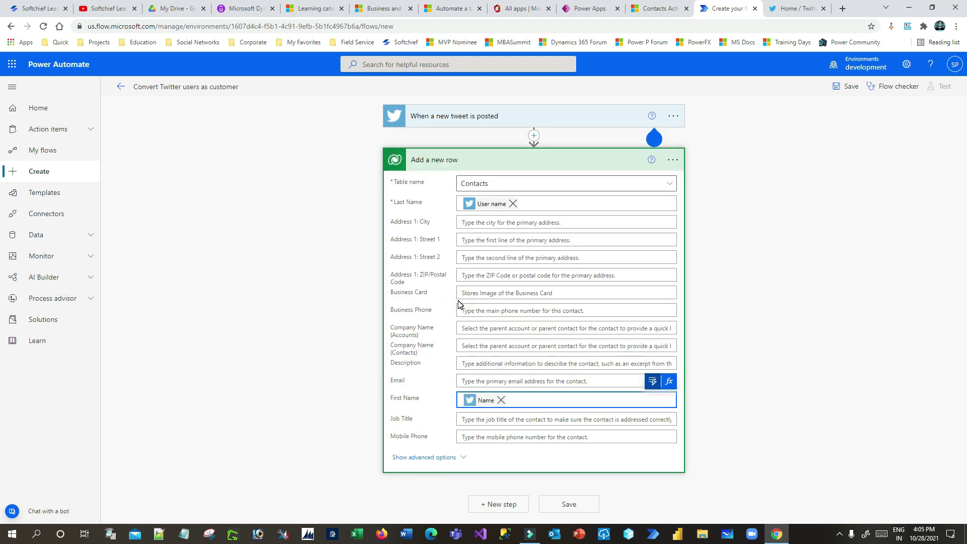
# - Map the tweet's Location into Address 1: City via a dynamic content search for 'loca'
pyautogui.click(480, 222)
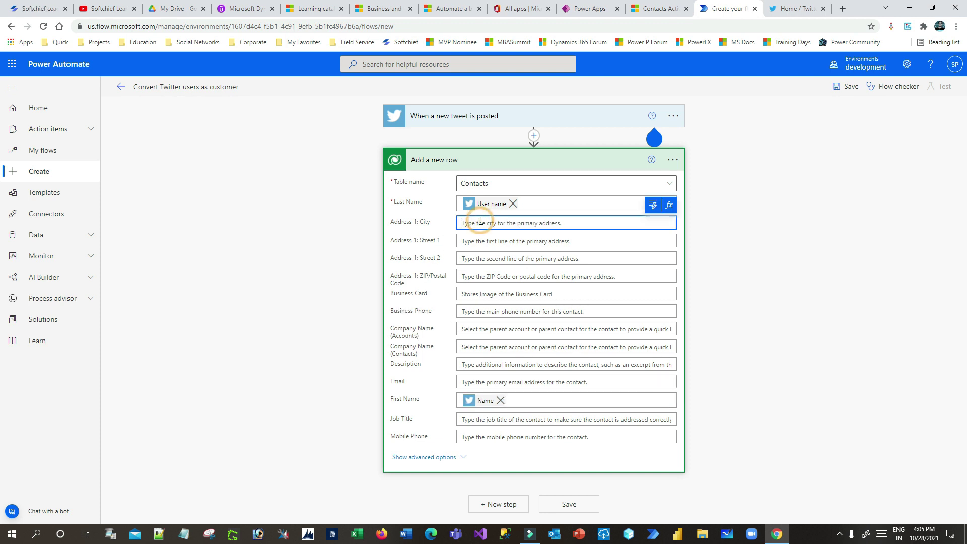
pyautogui.click(651, 205)
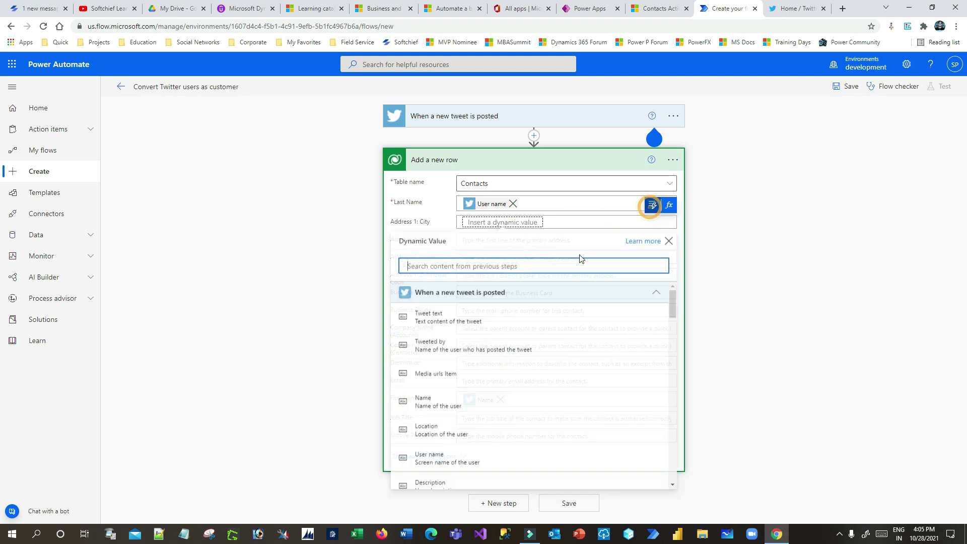
pyautogui.write('ciy')
pyautogui.click(504, 266)
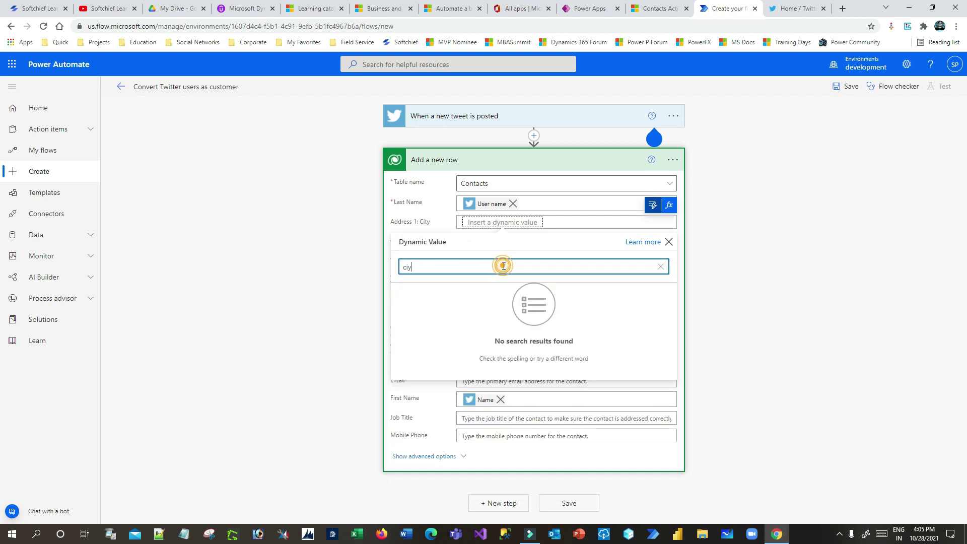
pyautogui.doubleClick(503, 265)
pyautogui.write('loca')
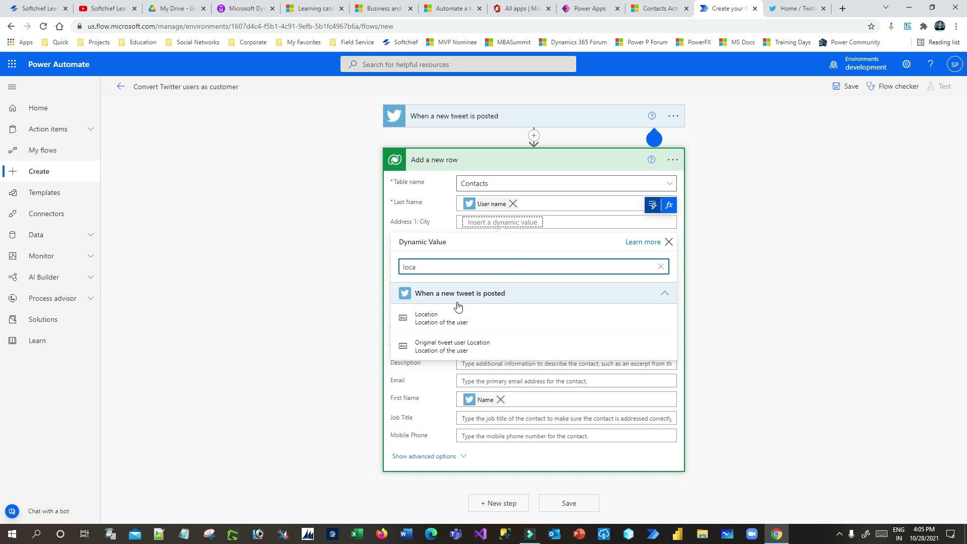
pyautogui.click(453, 319)
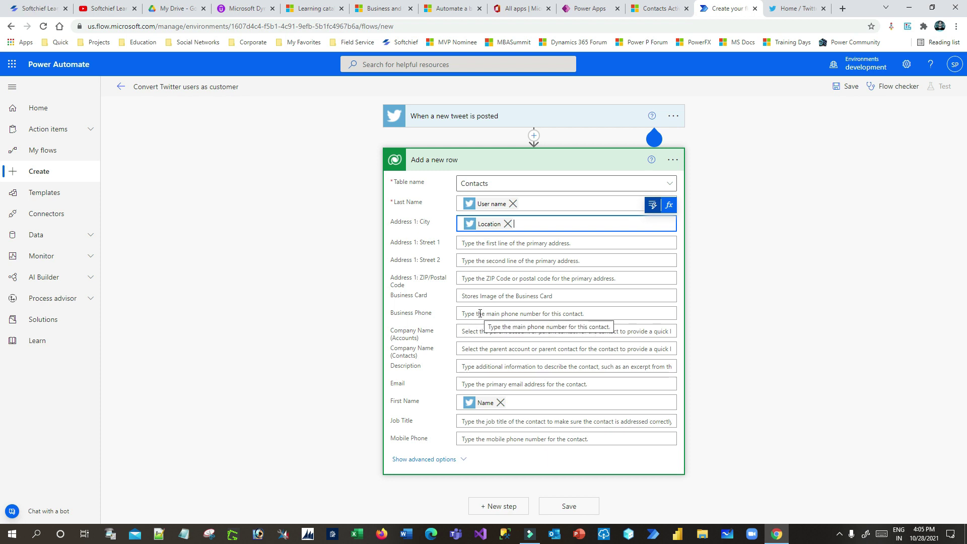
pyautogui.click(465, 468)
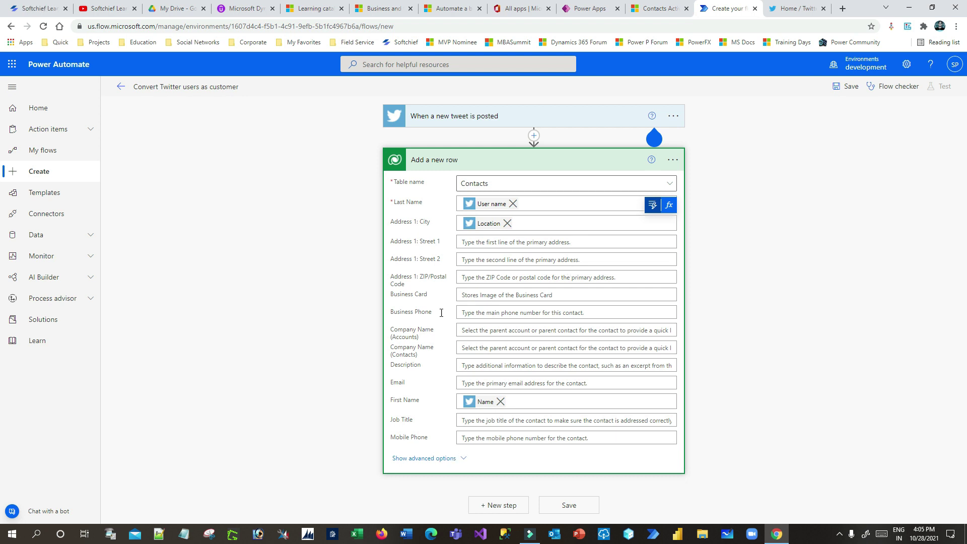
# - Scroll through the advanced Contact fields of the Add a new row step
pyautogui.scroll(-3, 432, 294)
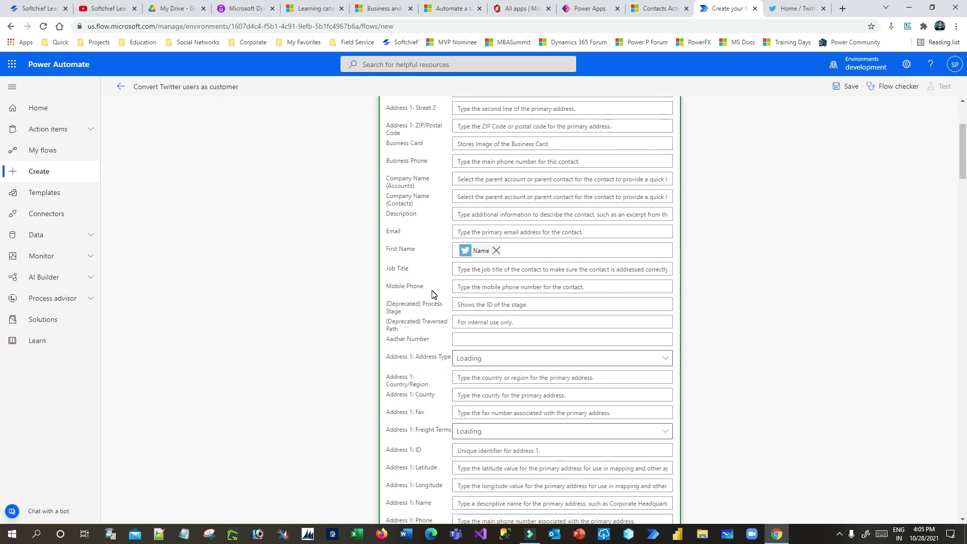
pyautogui.scroll(-3, 432, 294)
pyautogui.scroll(-9, 432, 294)
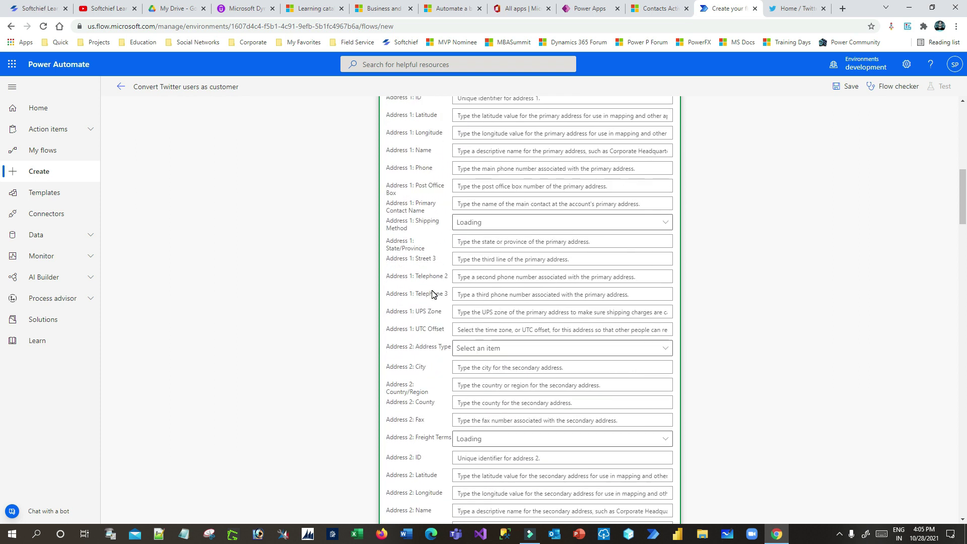
pyautogui.scroll(-9, 436, 295)
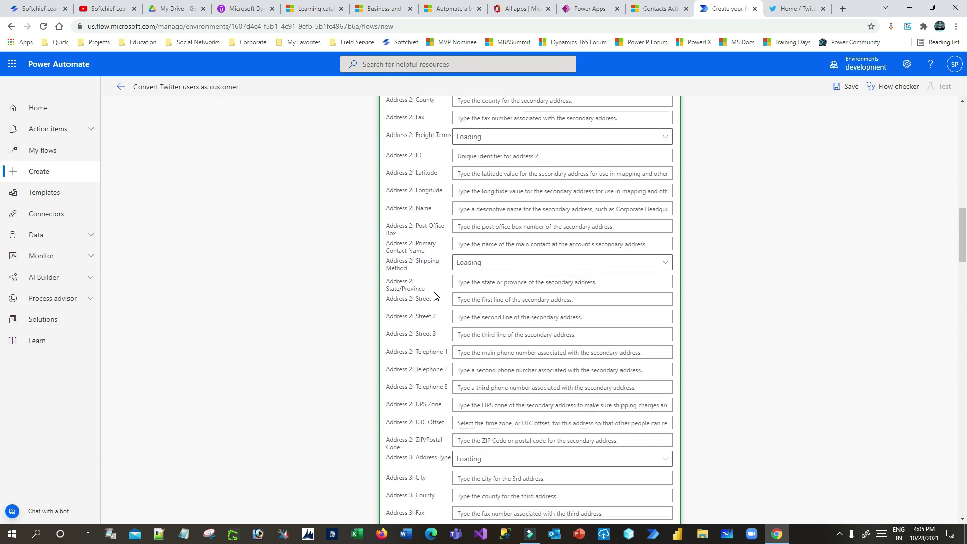
pyautogui.scroll(-6, 436, 295)
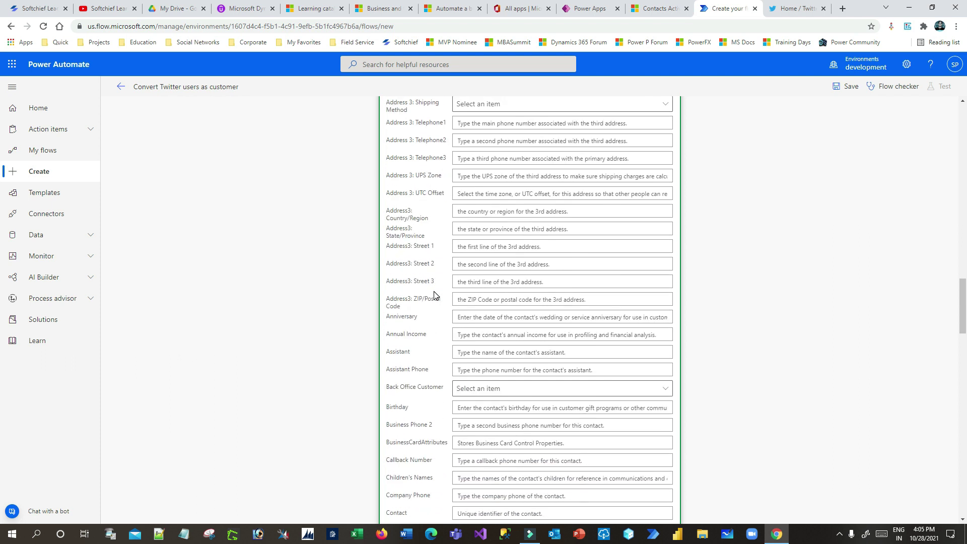
pyautogui.scroll(-2, 436, 296)
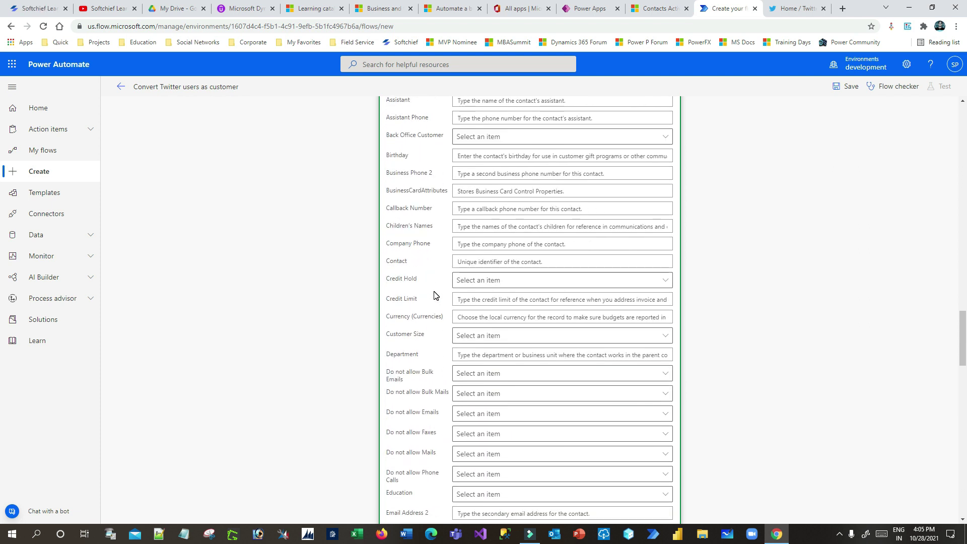
pyautogui.scroll(-4, 436, 295)
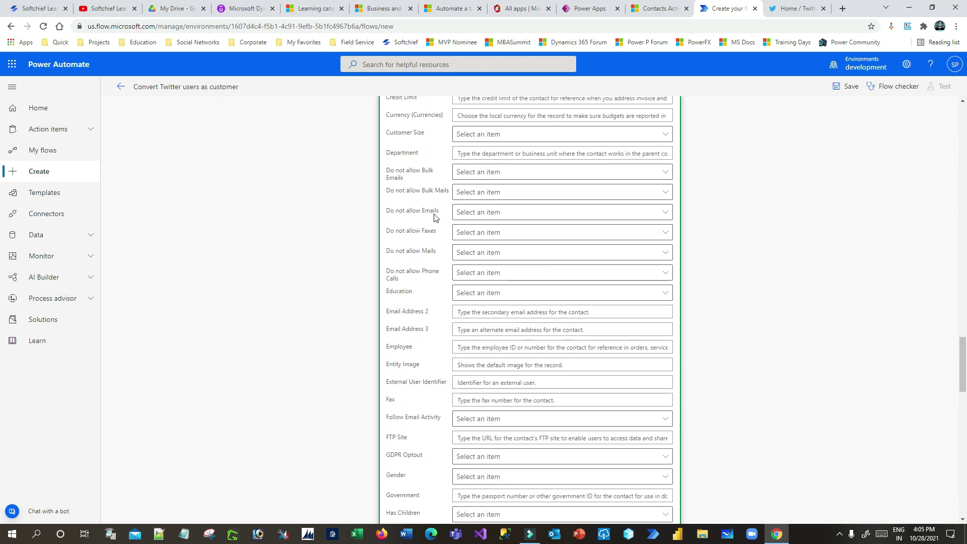
pyautogui.scroll(10, 426, 286)
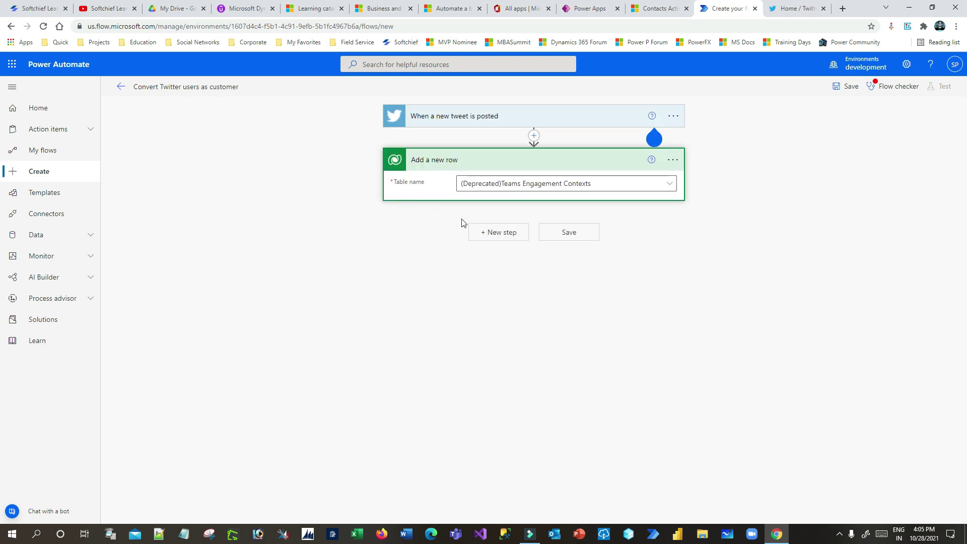
pyautogui.click(644, 186)
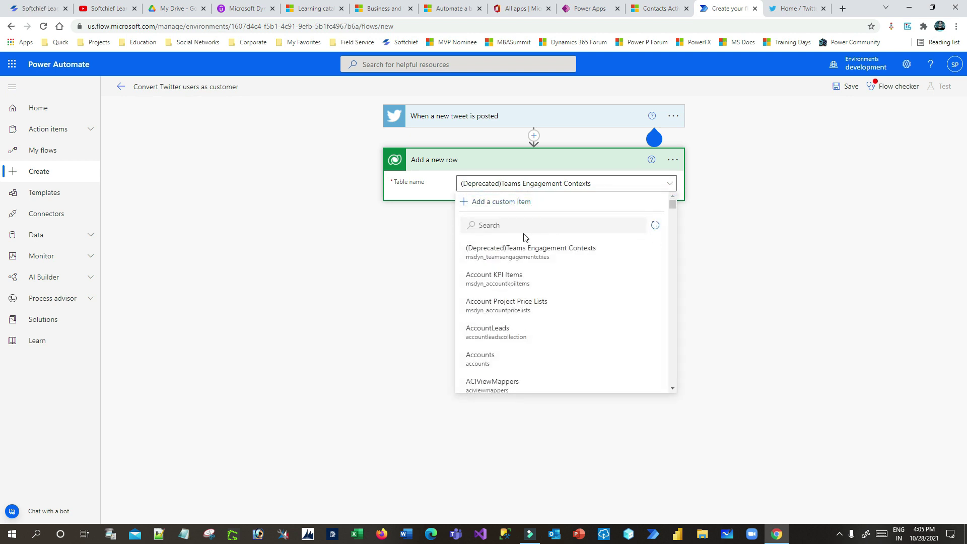
pyautogui.click(521, 183)
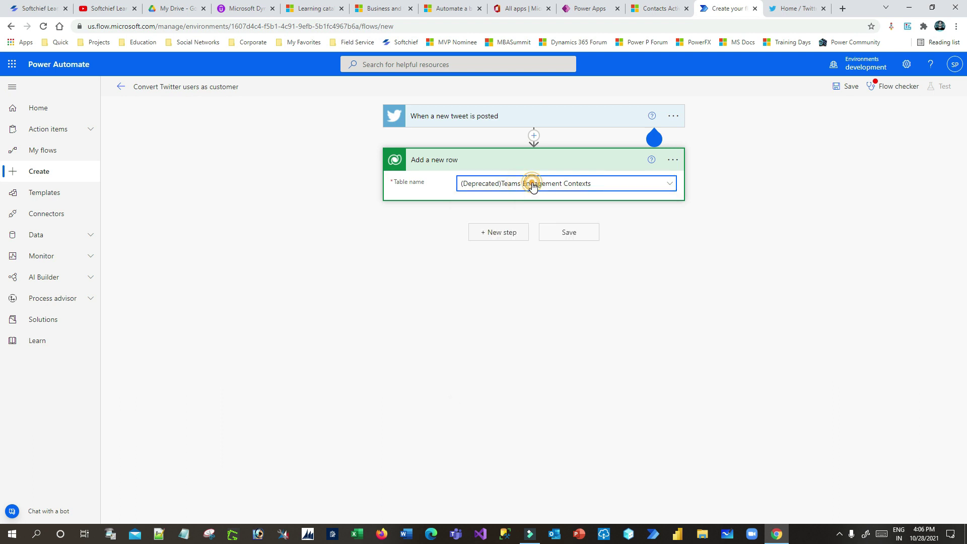
pyautogui.click(578, 186)
pyautogui.click(485, 225)
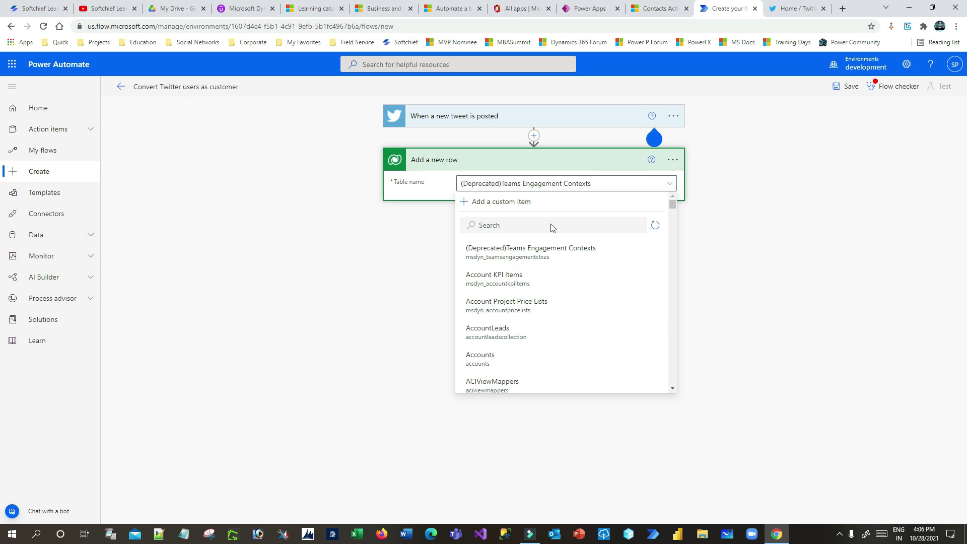
pyautogui.scroll(-7, 544, 287)
pyautogui.scroll(-15, 544, 302)
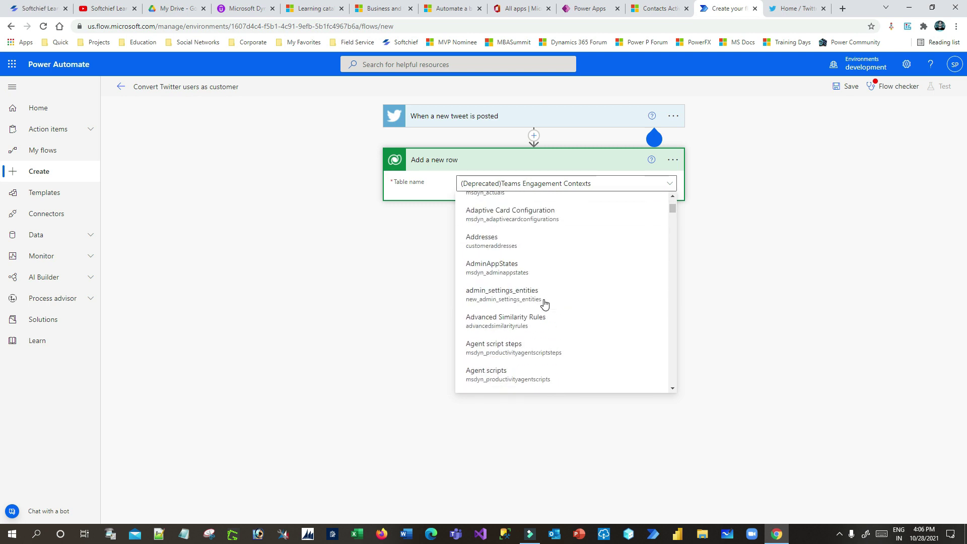
pyautogui.scroll(-15, 544, 304)
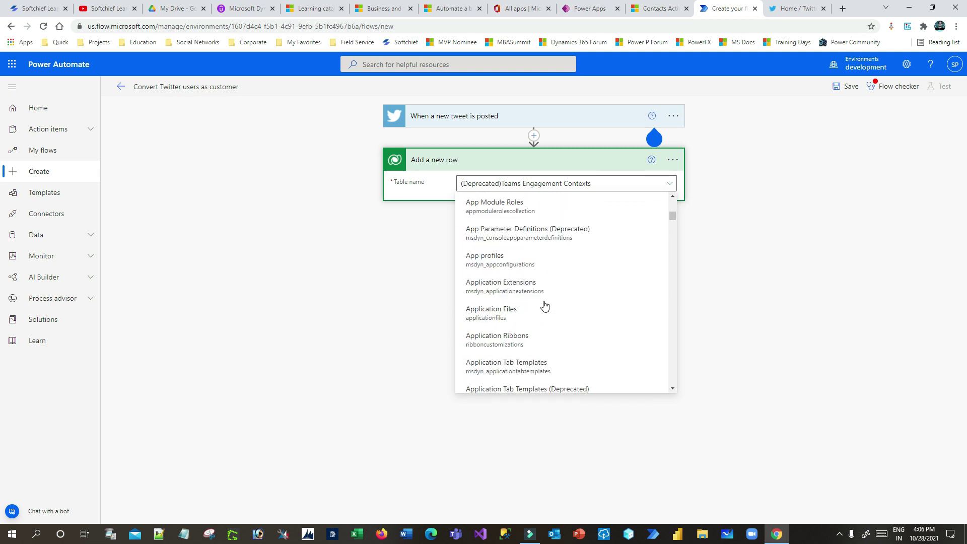
pyautogui.scroll(-15, 540, 317)
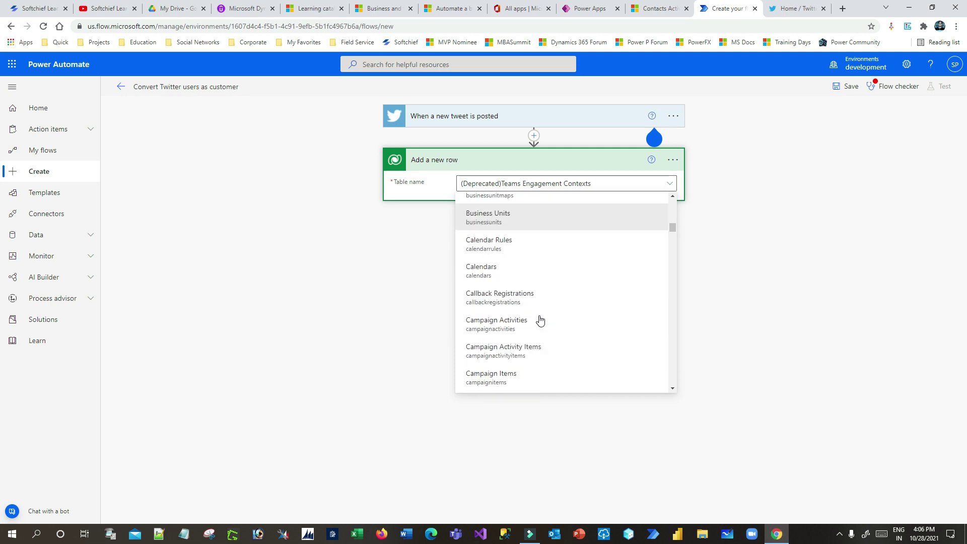
pyautogui.scroll(-5, 539, 323)
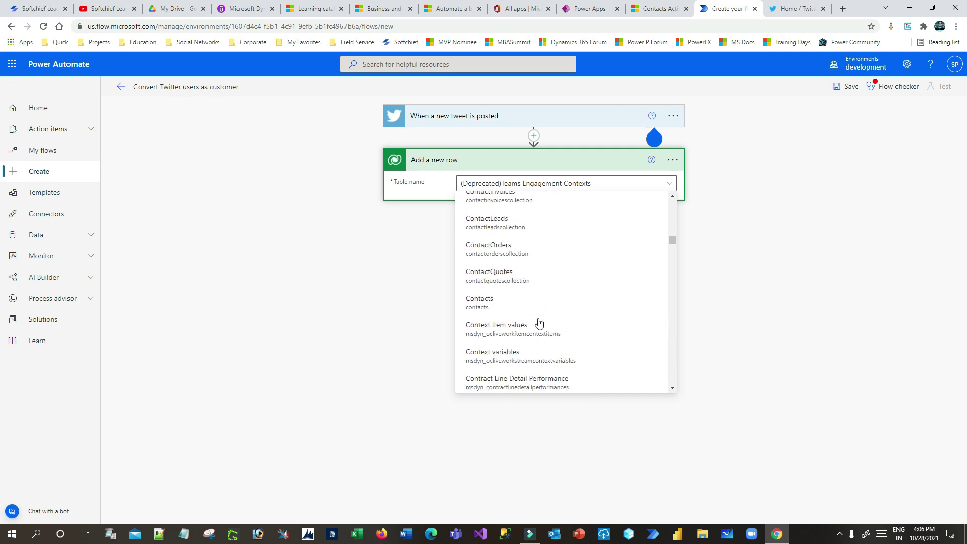
pyautogui.click(674, 162)
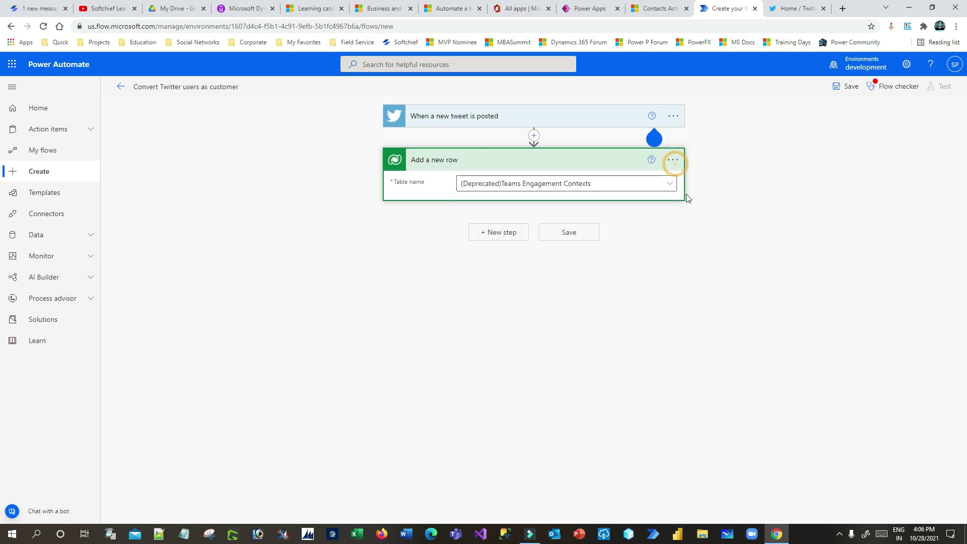
# - Delete the broken Add a new row step and add a fresh Dataverse Add a new row action
pyautogui.click(674, 160)
pyautogui.click(711, 283)
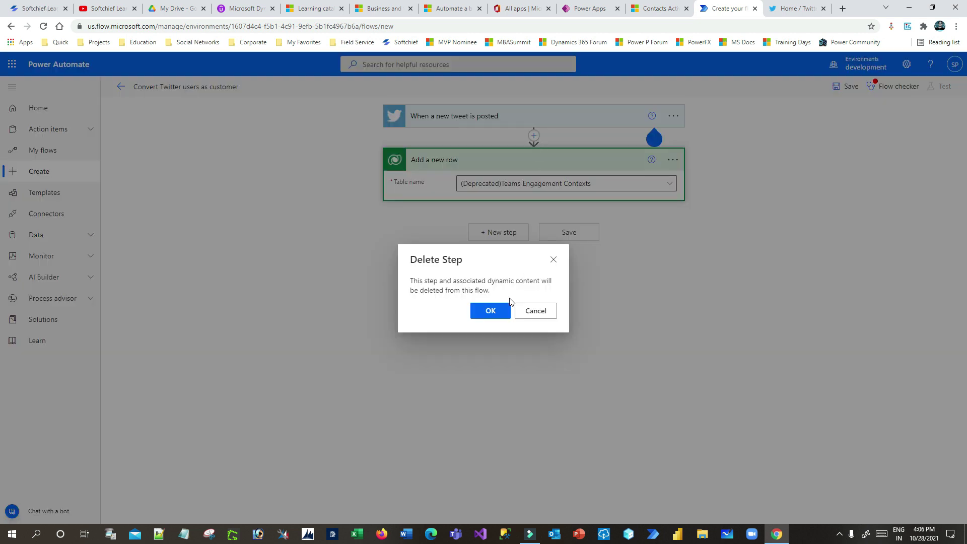
pyautogui.click(496, 309)
pyautogui.click(519, 161)
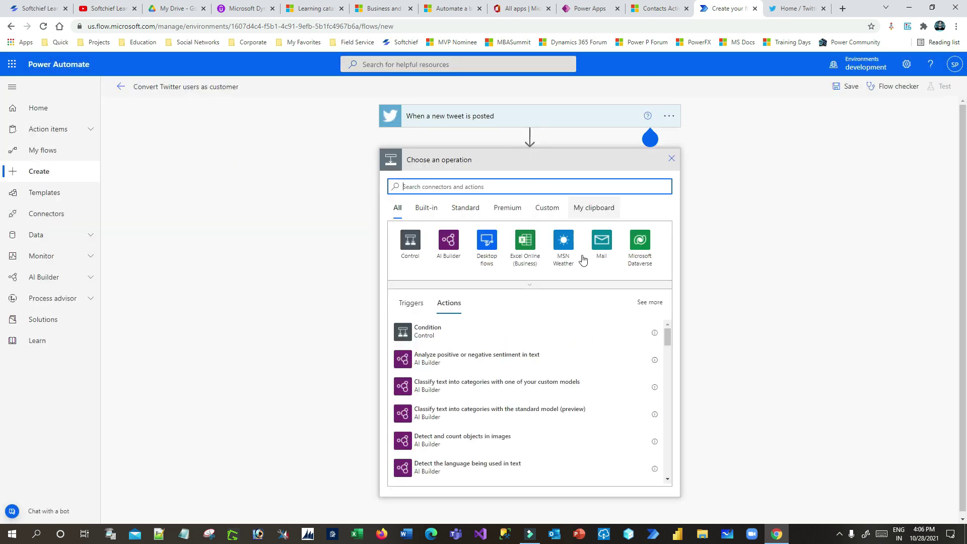
pyautogui.click(640, 240)
pyautogui.click(443, 245)
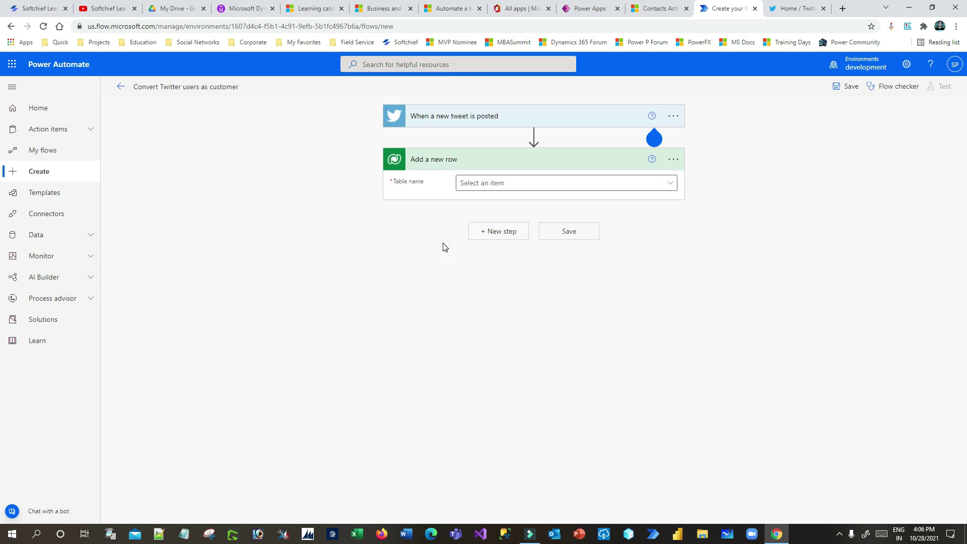
# - Set the new step's table name to Contacts by searching 'con'
pyautogui.click(493, 185)
pyautogui.click(492, 185)
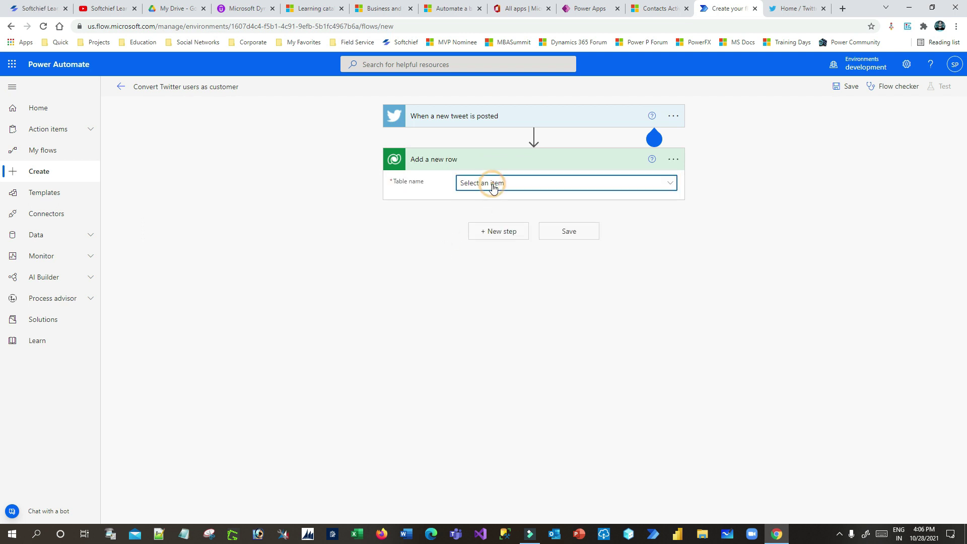
pyautogui.click(509, 223)
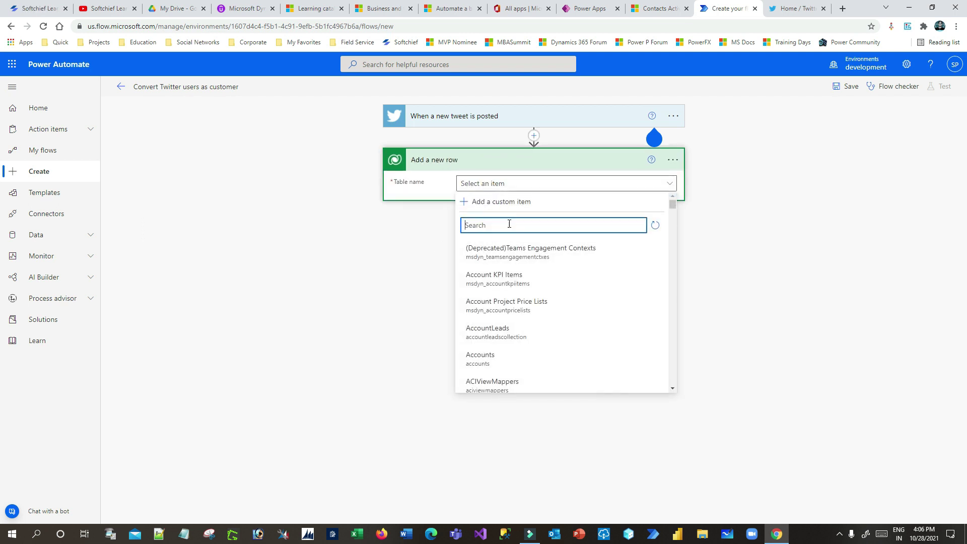
pyautogui.write('con')
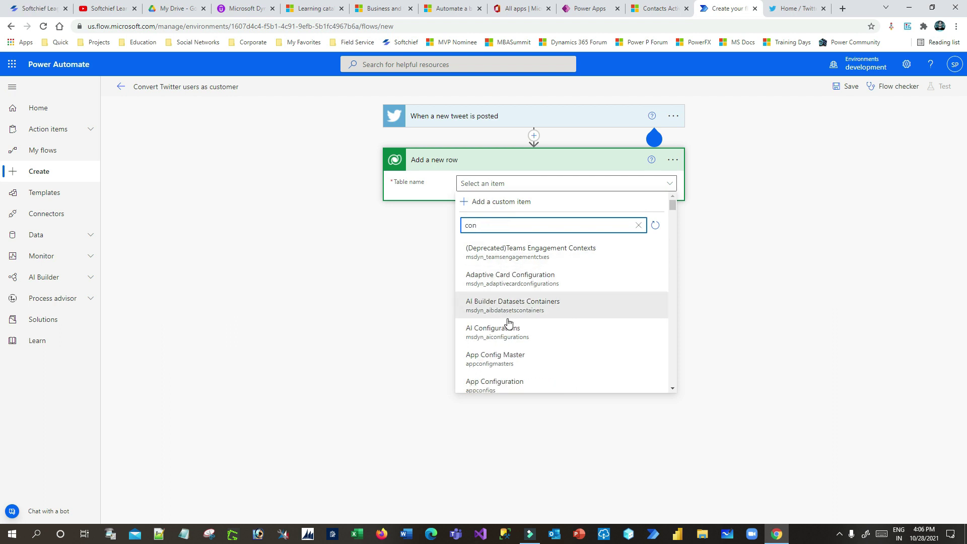
pyautogui.scroll(-3, 508, 326)
pyautogui.scroll(-5, 508, 327)
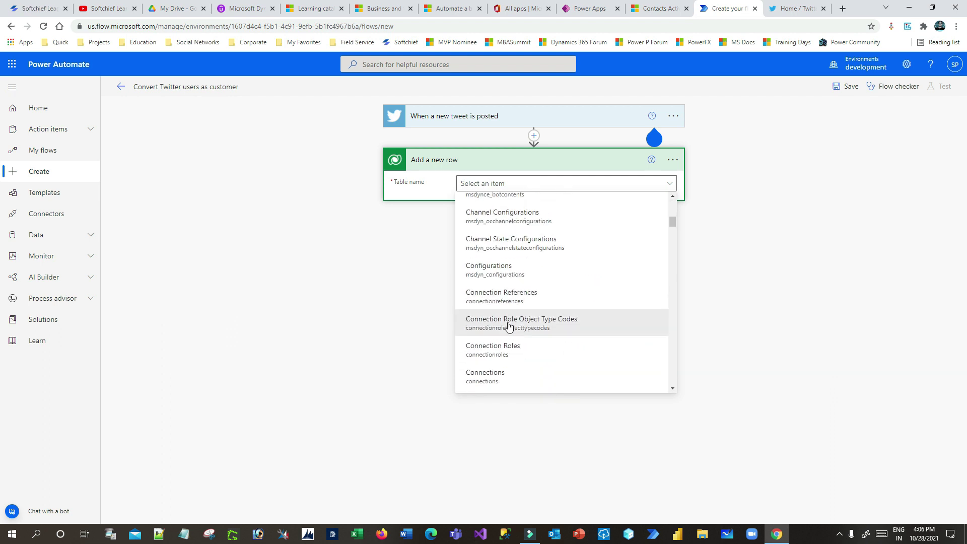
pyautogui.scroll(-5, 502, 332)
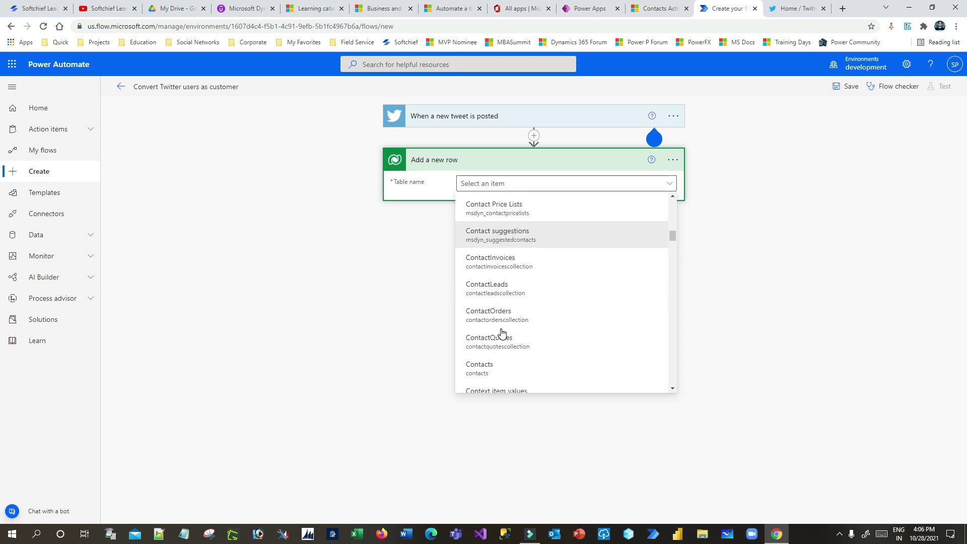
pyautogui.click(490, 320)
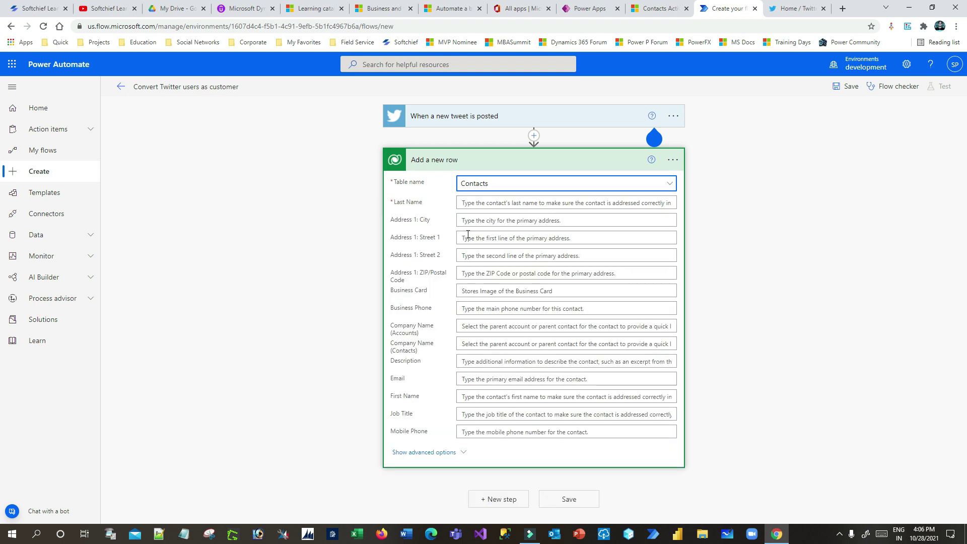
pyautogui.click(480, 202)
pyautogui.click(652, 185)
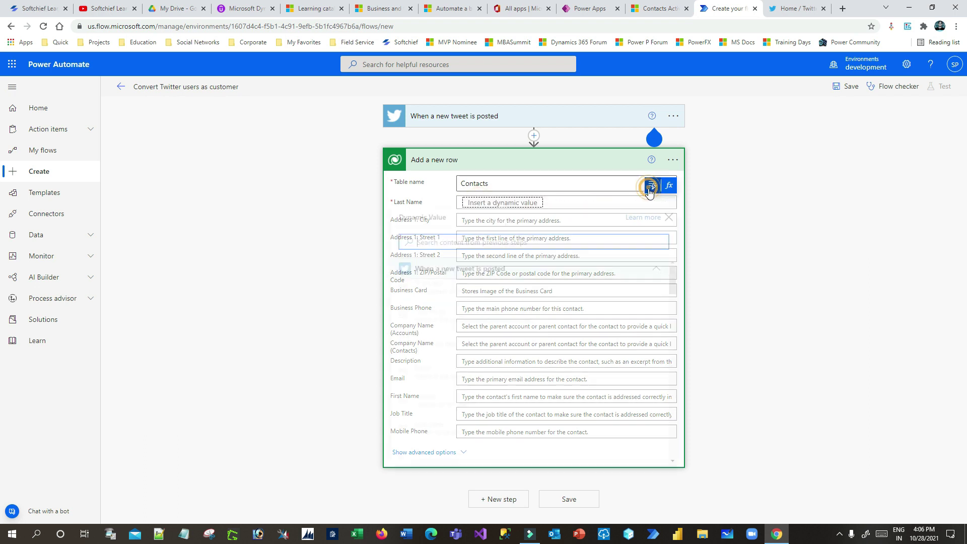
# - Map the tweet's User name into Last Name and Tweeted by into First Name
pyautogui.write('name')
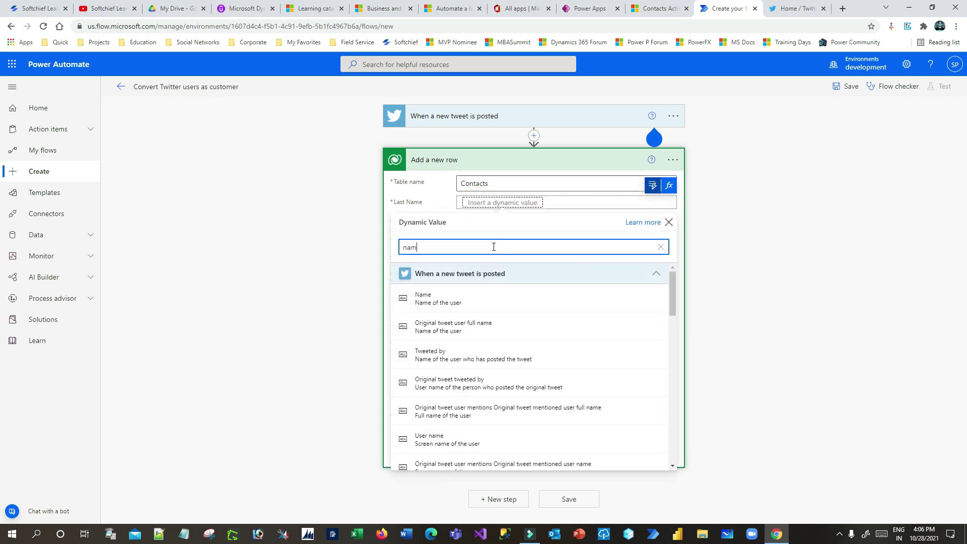
pyautogui.click(439, 382)
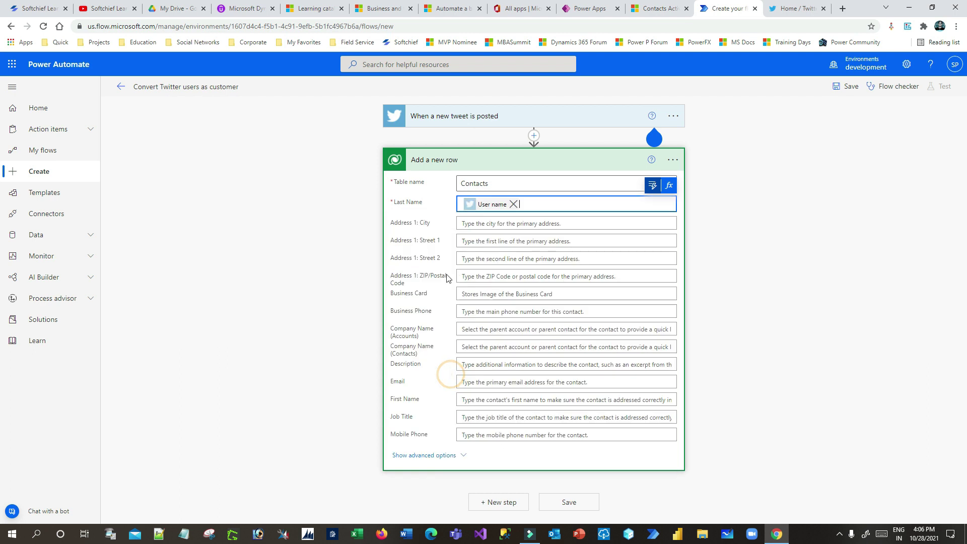
pyautogui.click(472, 398)
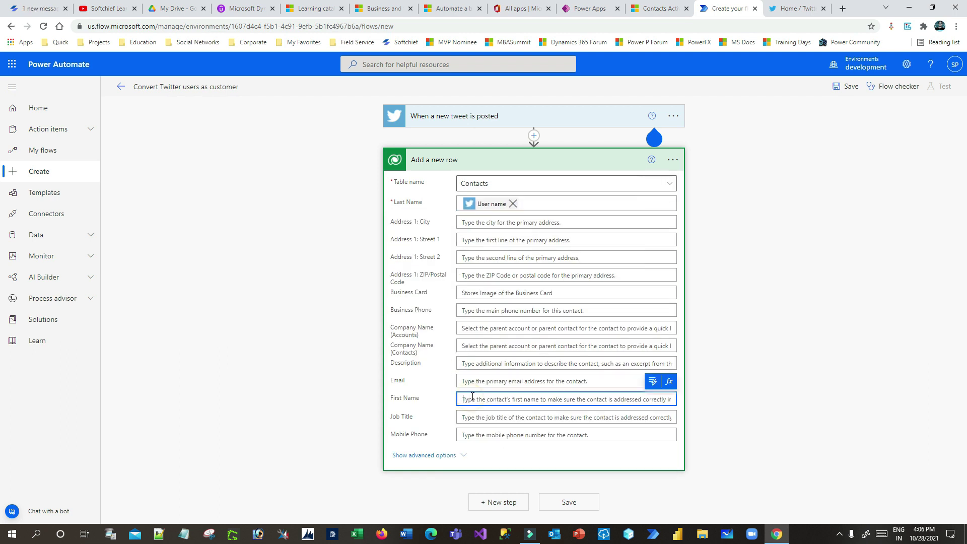
pyautogui.click(652, 381)
pyautogui.write('n')
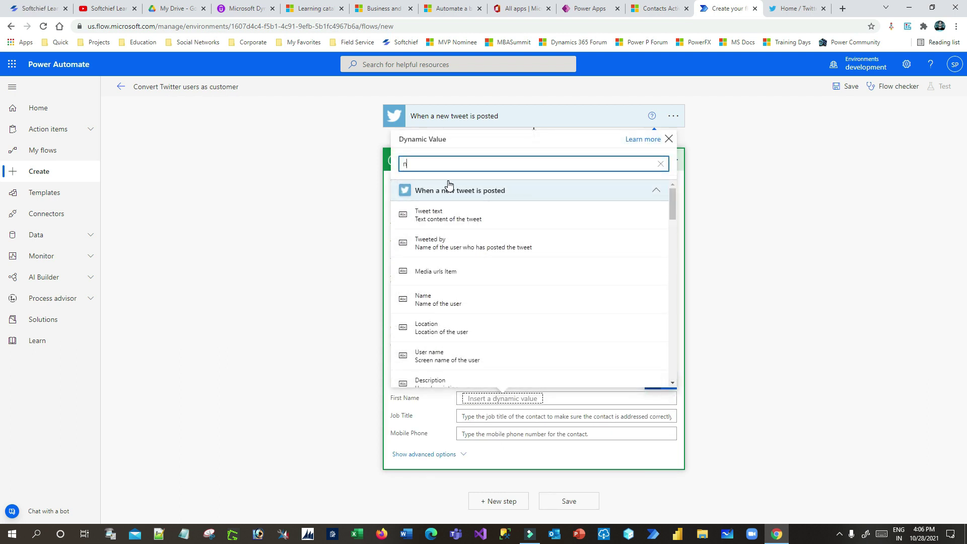
pyautogui.write('ame')
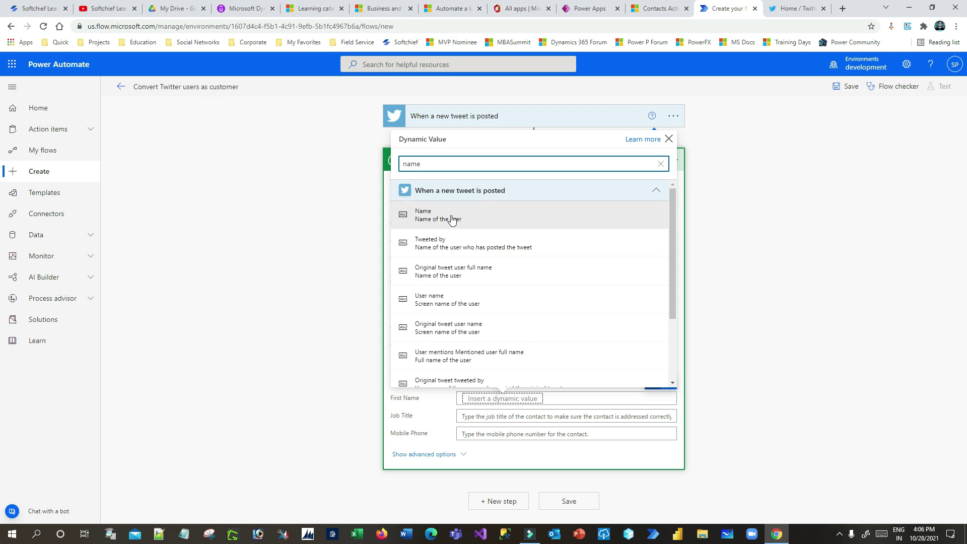
pyautogui.click(467, 244)
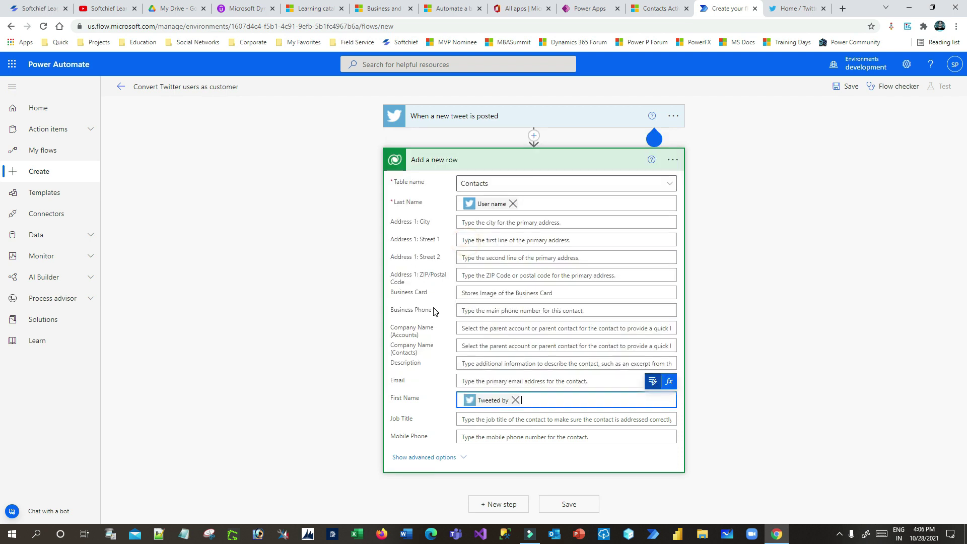
pyautogui.click(458, 461)
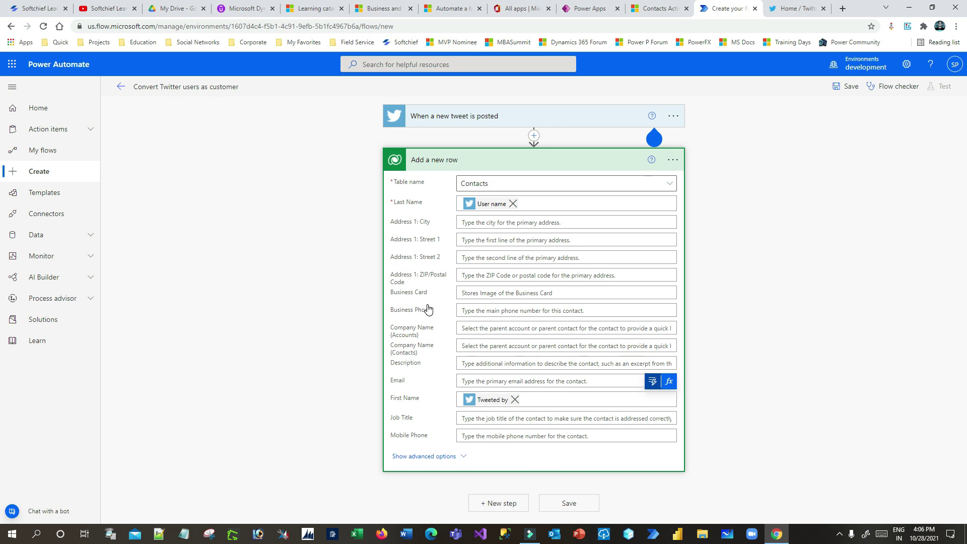
# - Scroll through the advanced Contact fields looking for a tweet text column
pyautogui.scroll(-4, 434, 347)
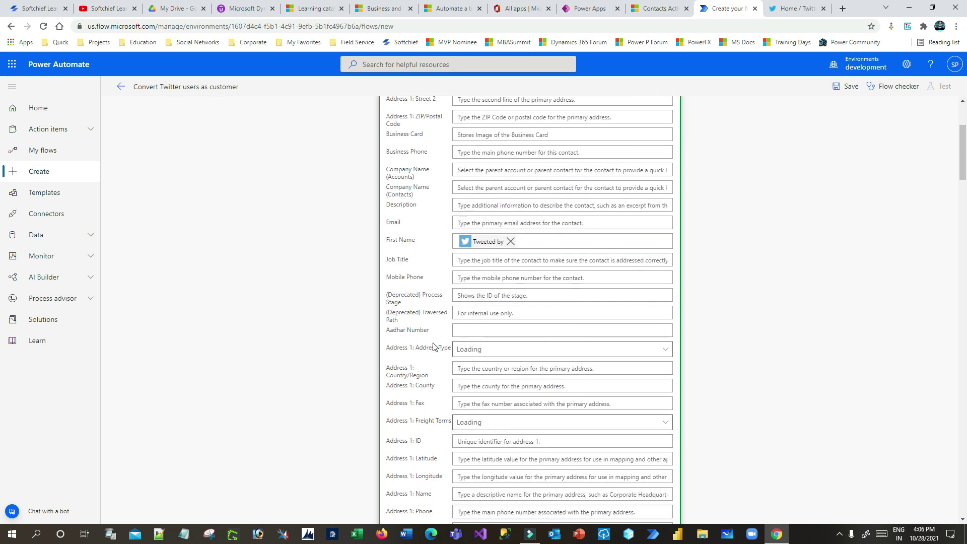
pyautogui.scroll(-12, 438, 317)
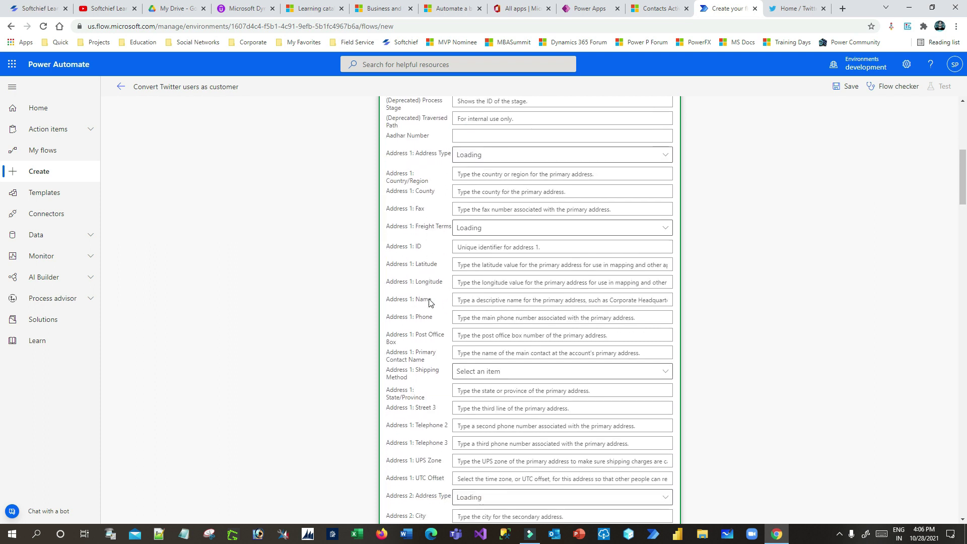
pyautogui.scroll(-18, 431, 311)
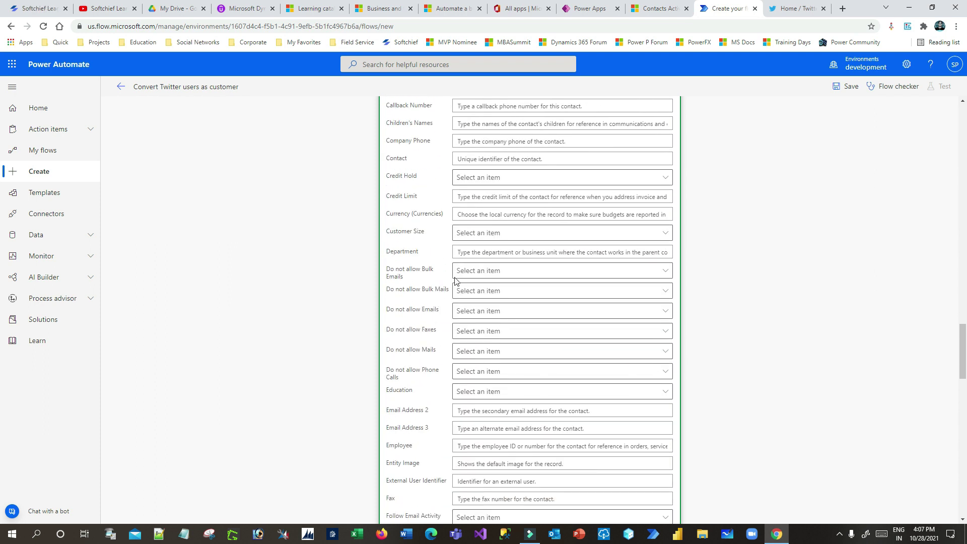
pyautogui.scroll(-7, 438, 317)
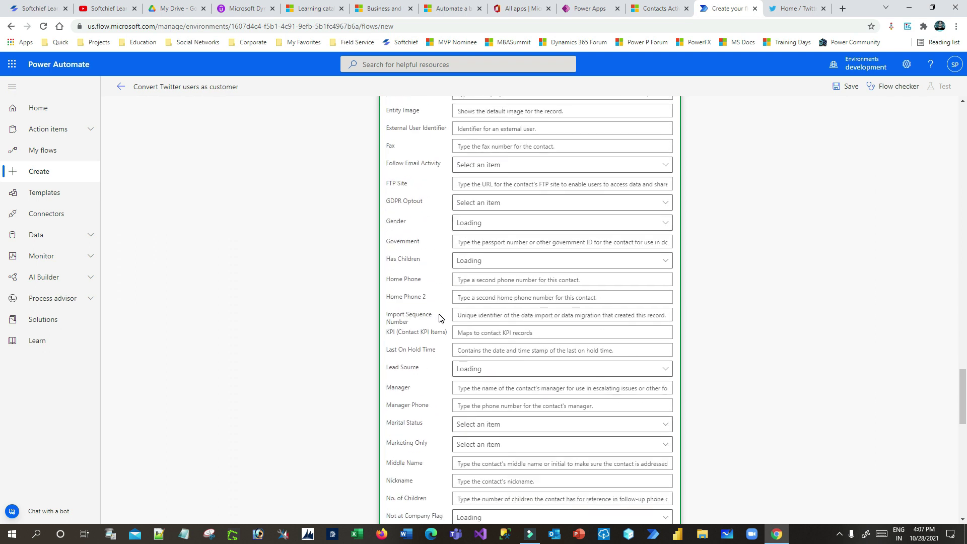
pyautogui.scroll(-3, 440, 317)
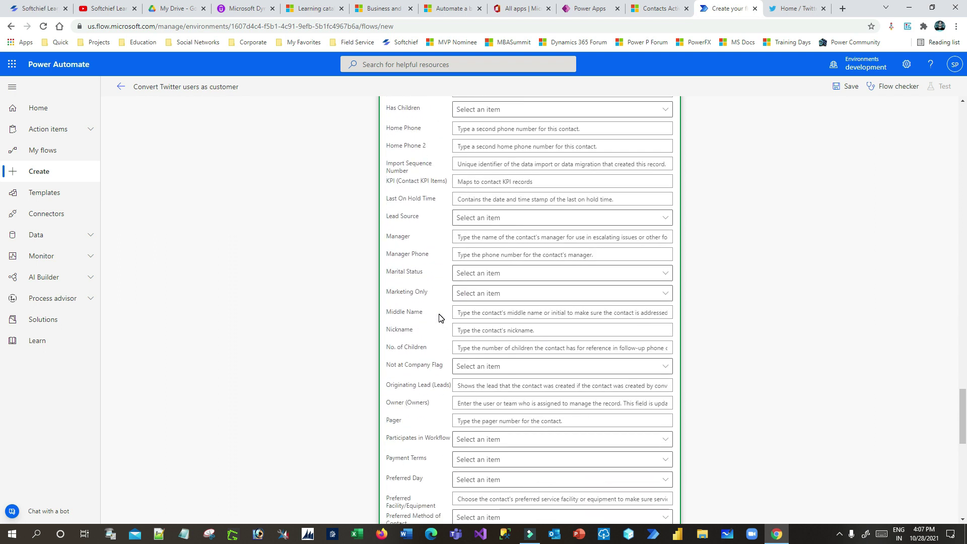
pyautogui.scroll(12, 438, 317)
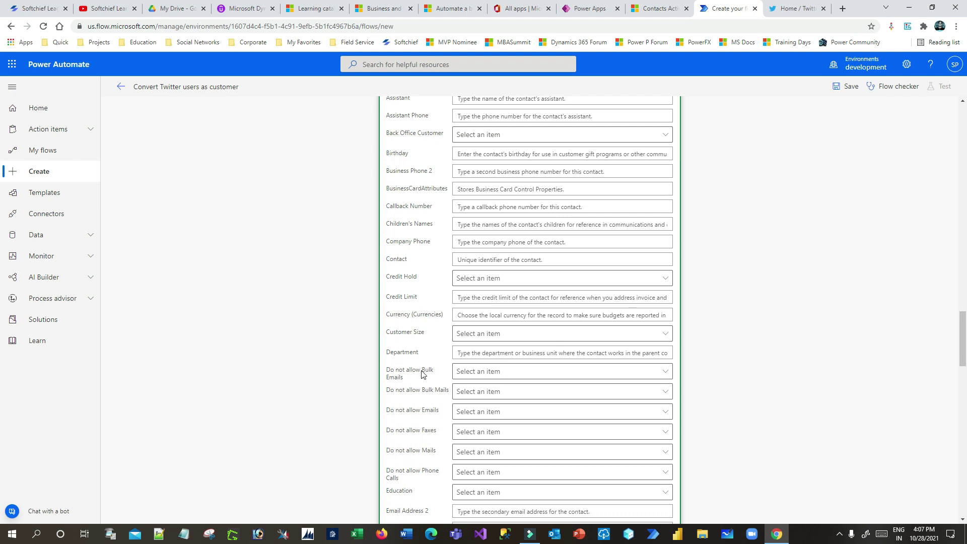
pyautogui.scroll(-2, 430, 396)
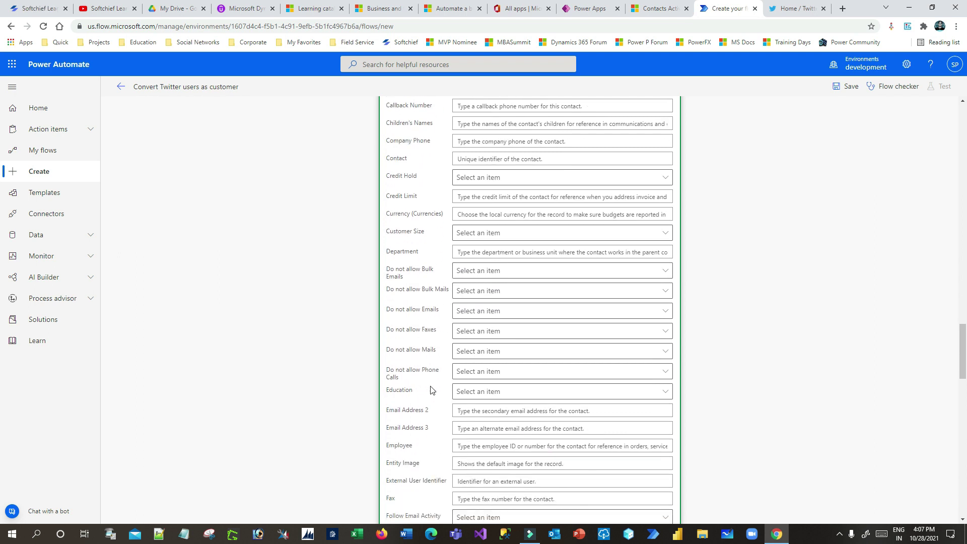
pyautogui.scroll(-4, 431, 390)
pyautogui.scroll(-7, 431, 390)
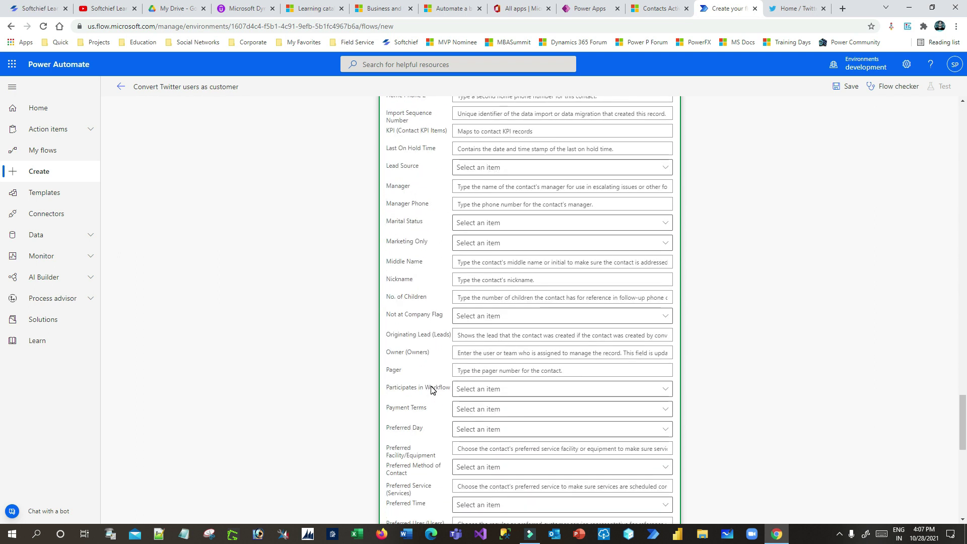
pyautogui.scroll(-7, 431, 390)
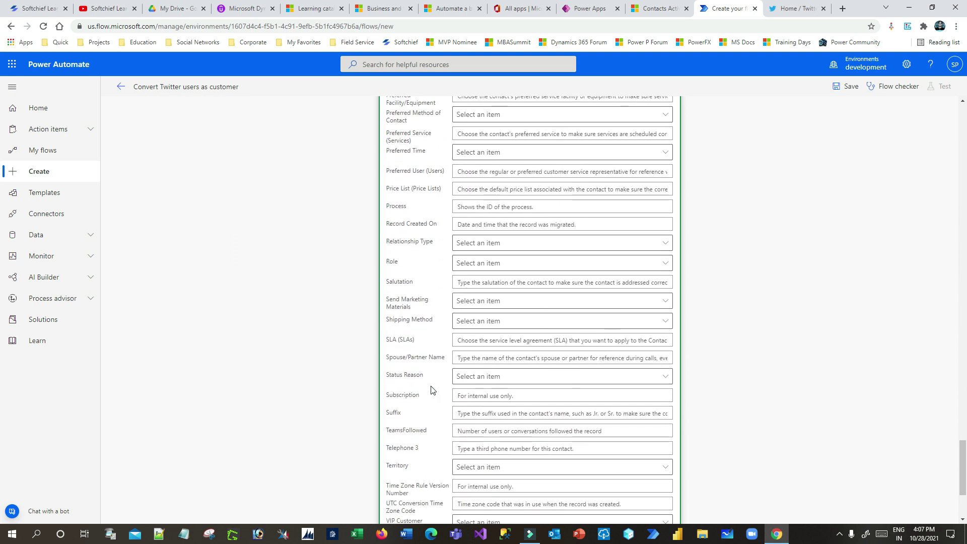
pyautogui.scroll(-3, 431, 390)
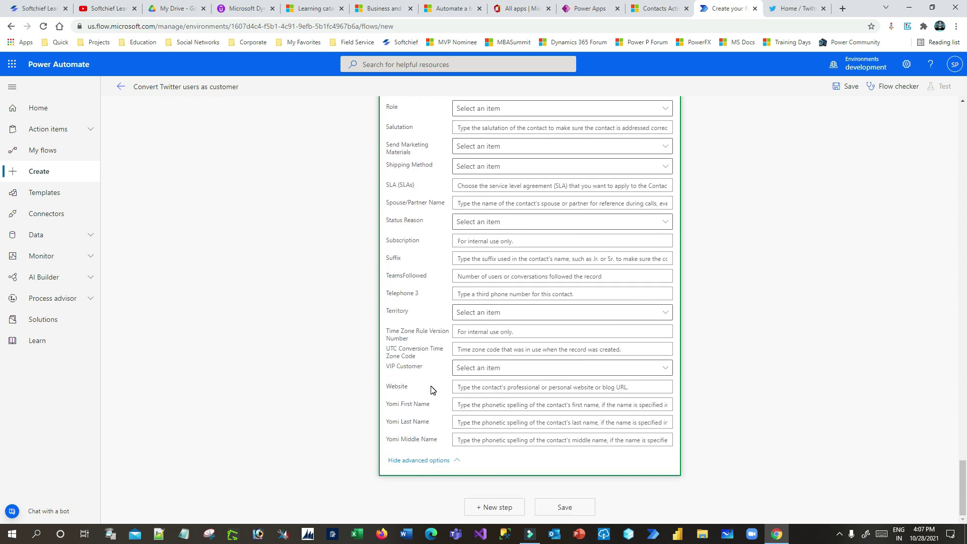
pyautogui.scroll(15, 431, 255)
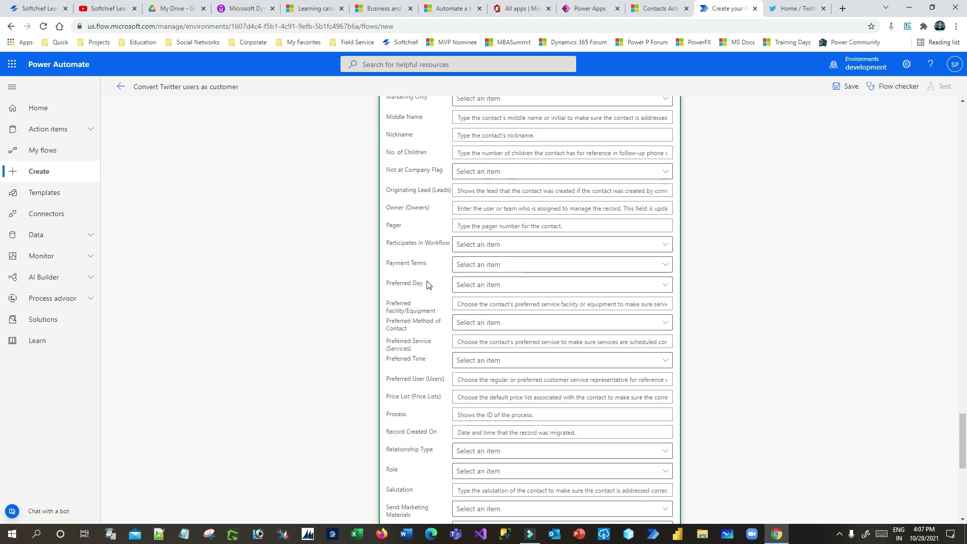
pyautogui.scroll(3, 427, 307)
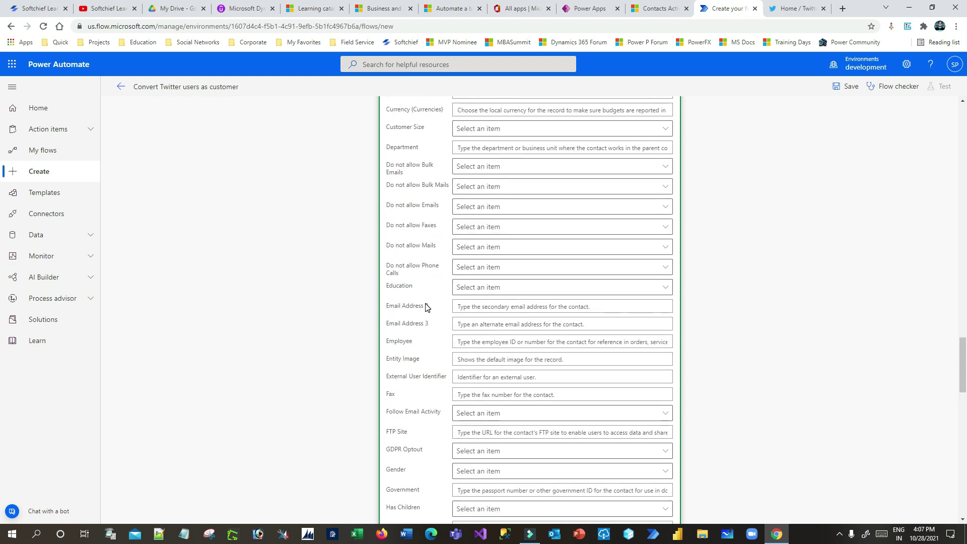
pyautogui.scroll(5, 425, 306)
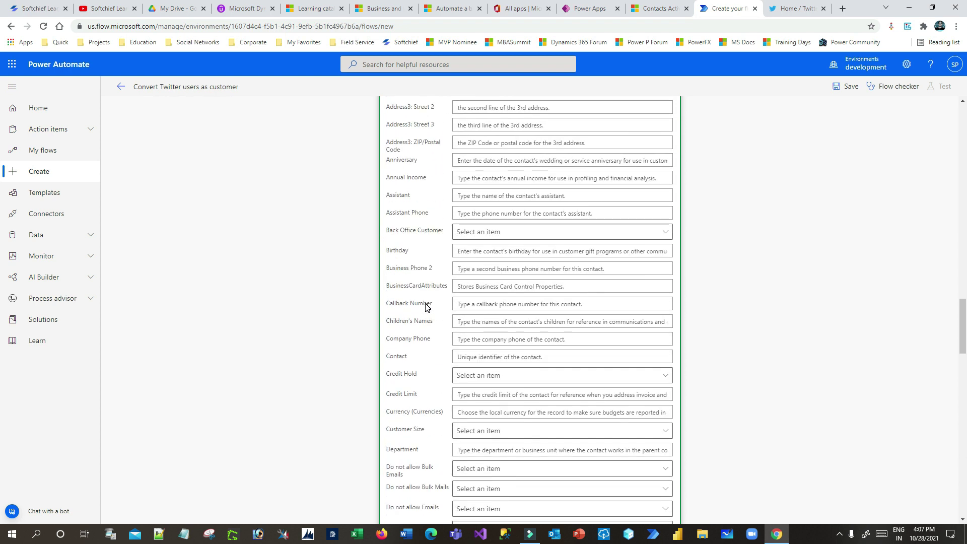
pyautogui.scroll(15, 425, 306)
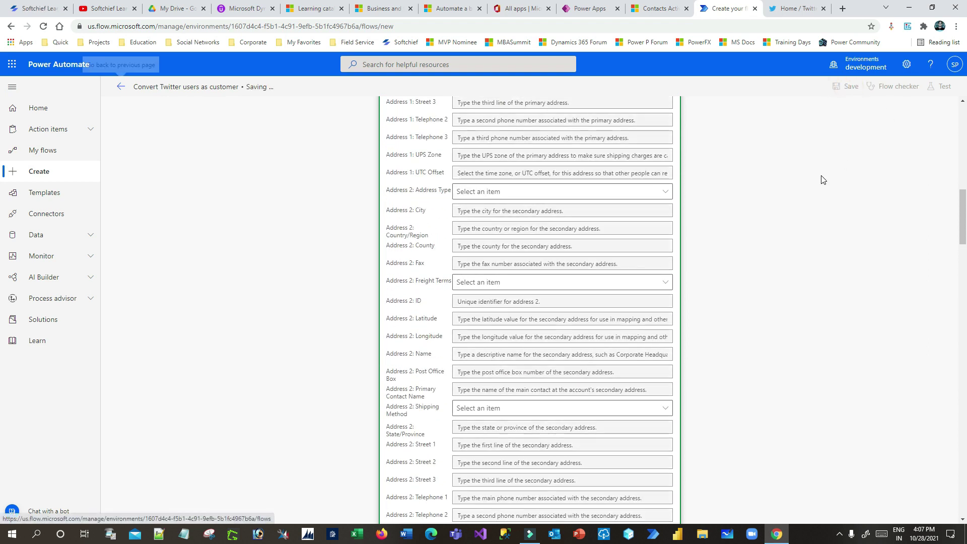
# - Open the Contact table under Dataverse > Tables and close the Dynamics 365 contacts tab
pyautogui.click(662, 10)
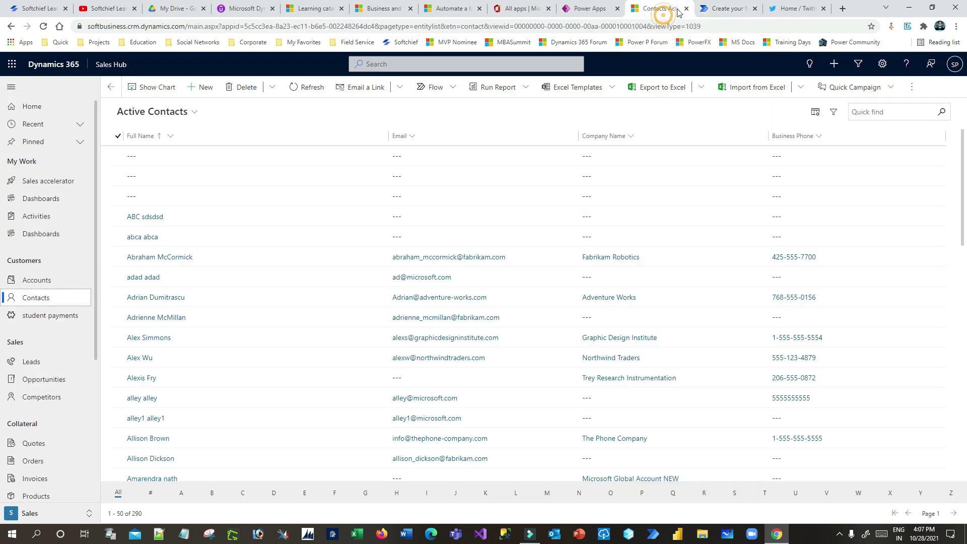
pyautogui.click(589, 8)
pyautogui.click(48, 191)
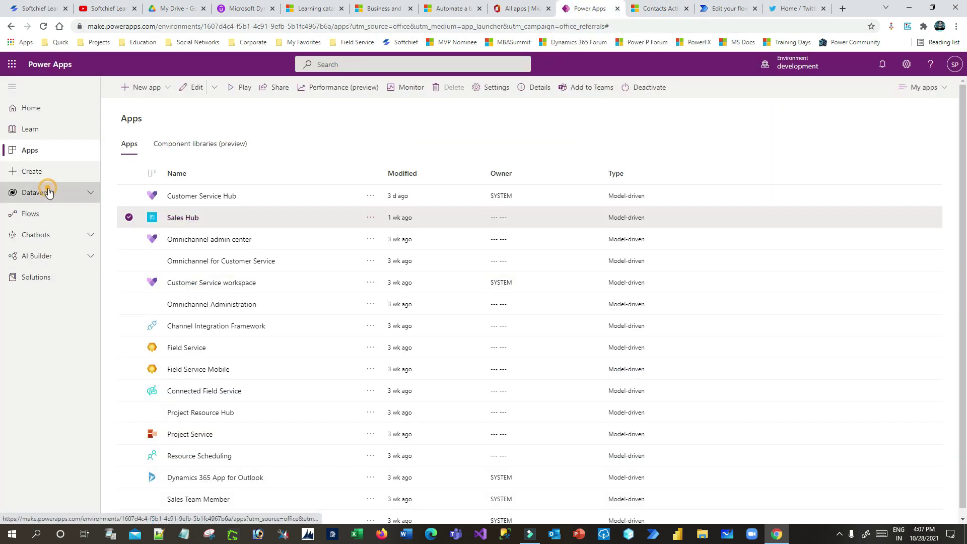
pyautogui.click(46, 216)
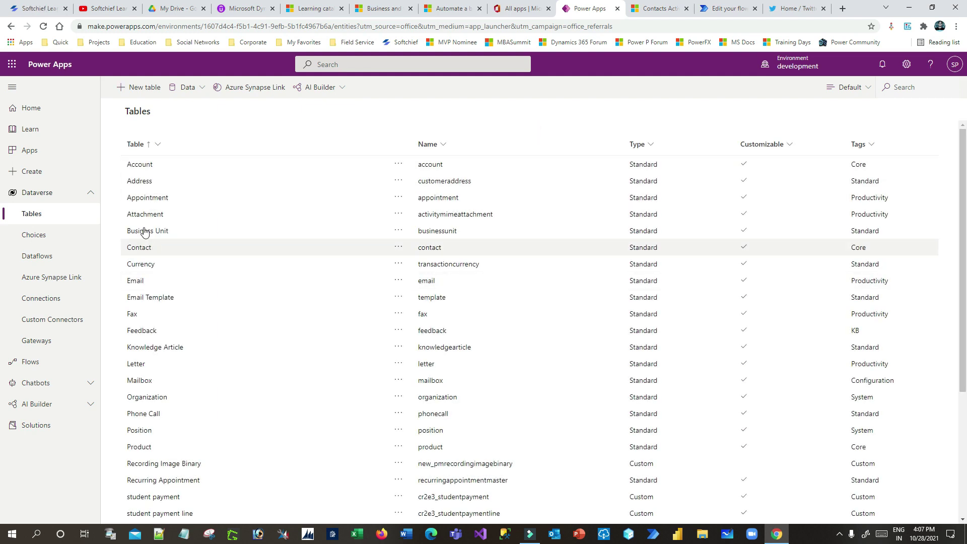
pyautogui.click(140, 246)
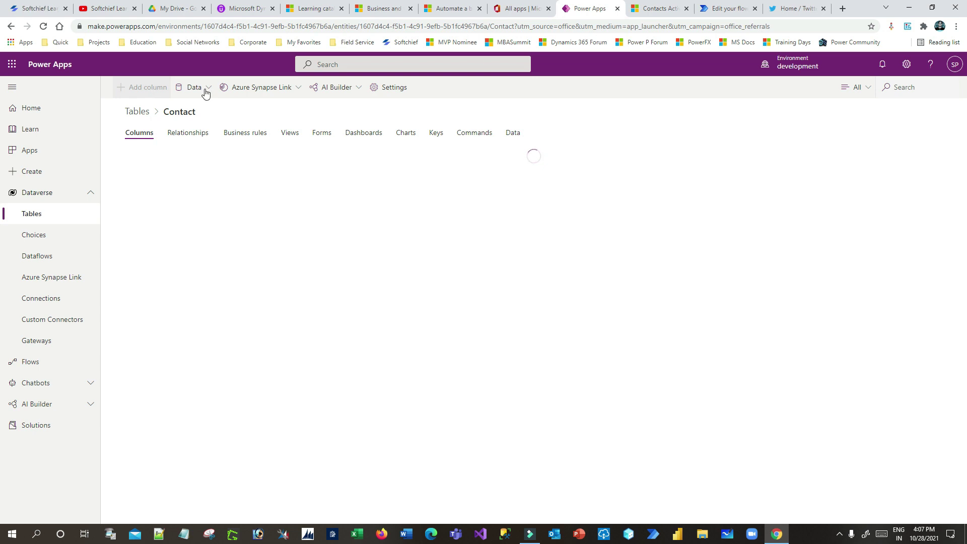
pyautogui.click(685, 9)
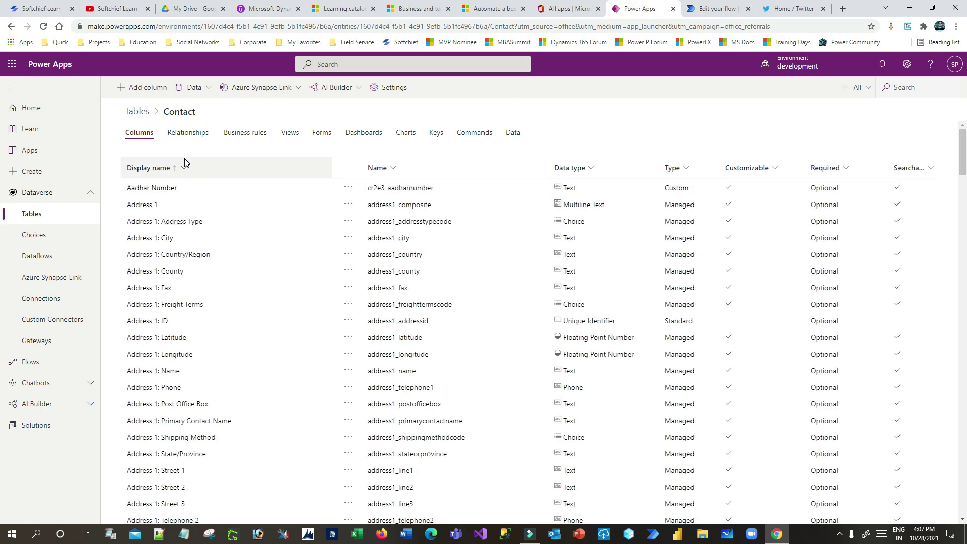
# - Add a Text column named Tweet to the Contact table and save the table
pyautogui.click(151, 88)
pyautogui.click(836, 100)
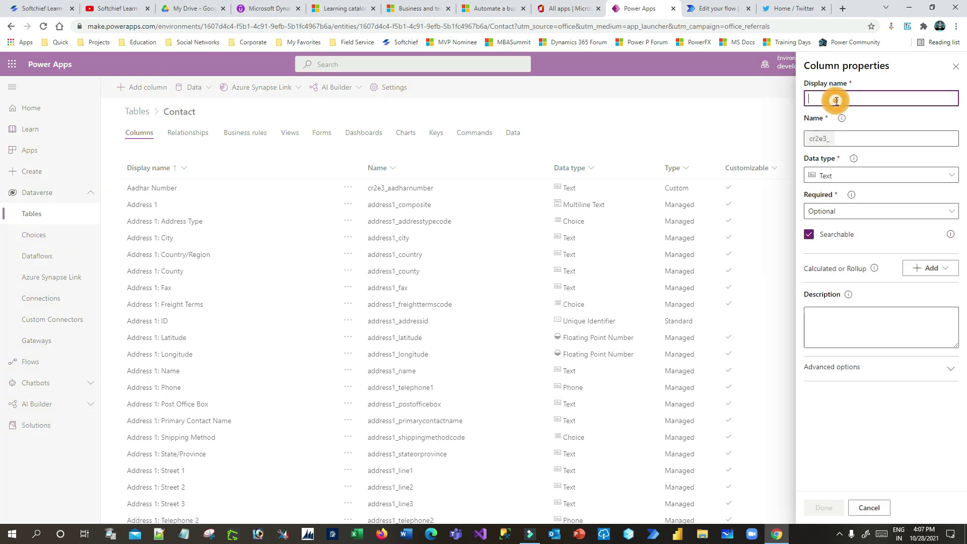
pyautogui.write('Tweets')
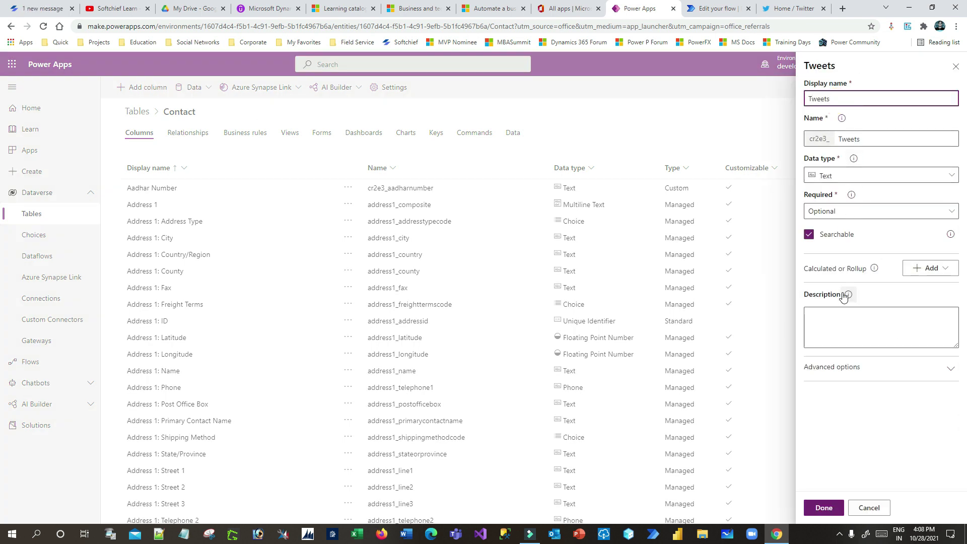
pyautogui.click(855, 177)
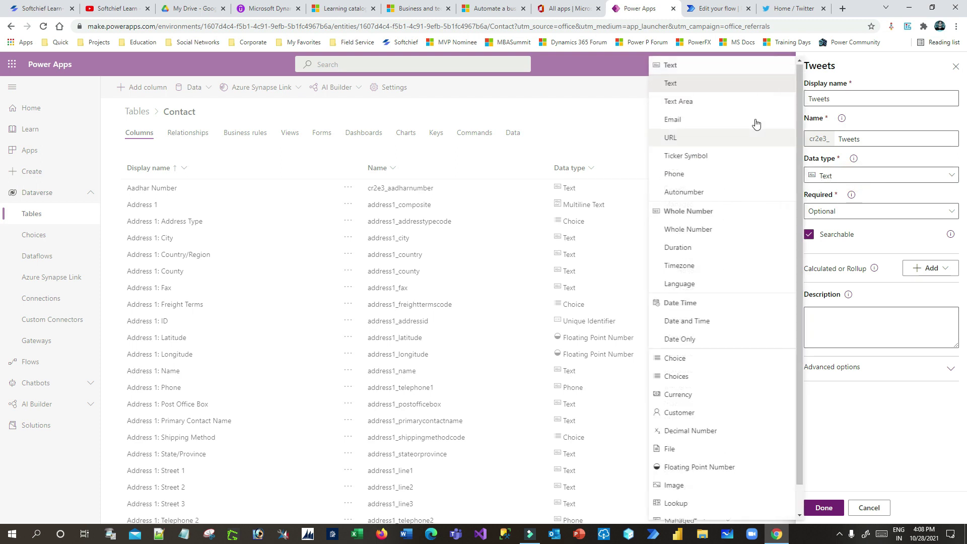
pyautogui.click(718, 107)
pyautogui.click(821, 508)
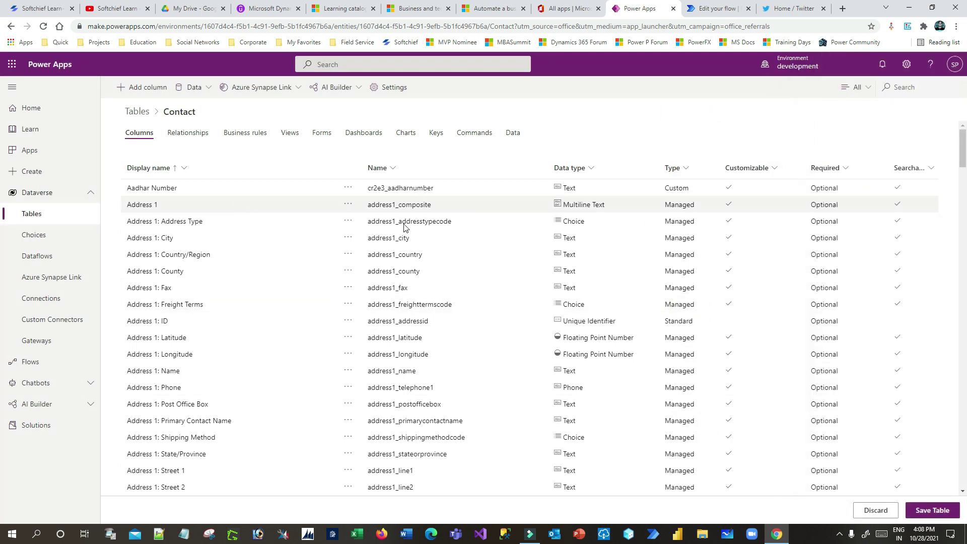
pyautogui.click(931, 510)
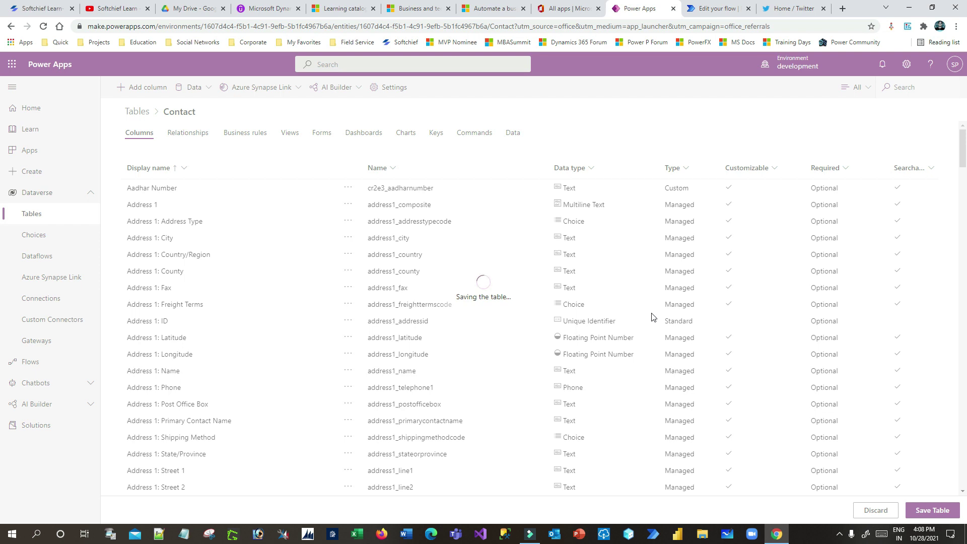
pyautogui.click(705, 8)
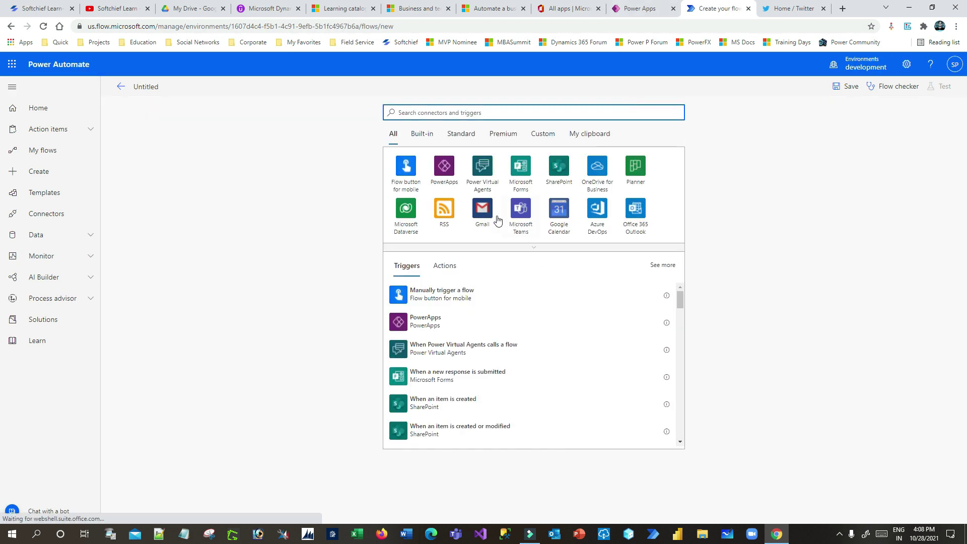
# - Discard the untitled draft and reopen 'Convert Twitter users as customer' with Add a new row expanded
pyautogui.click(50, 154)
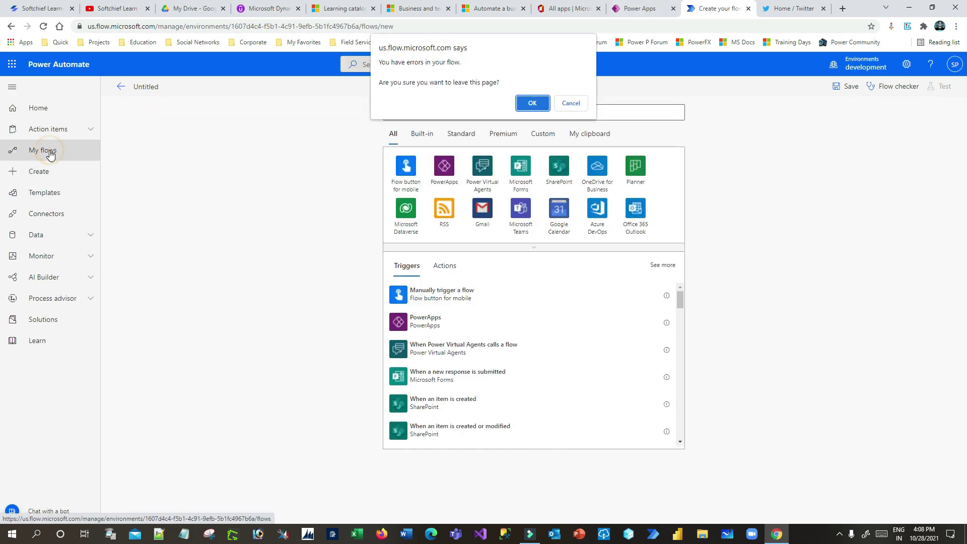
pyautogui.click(532, 103)
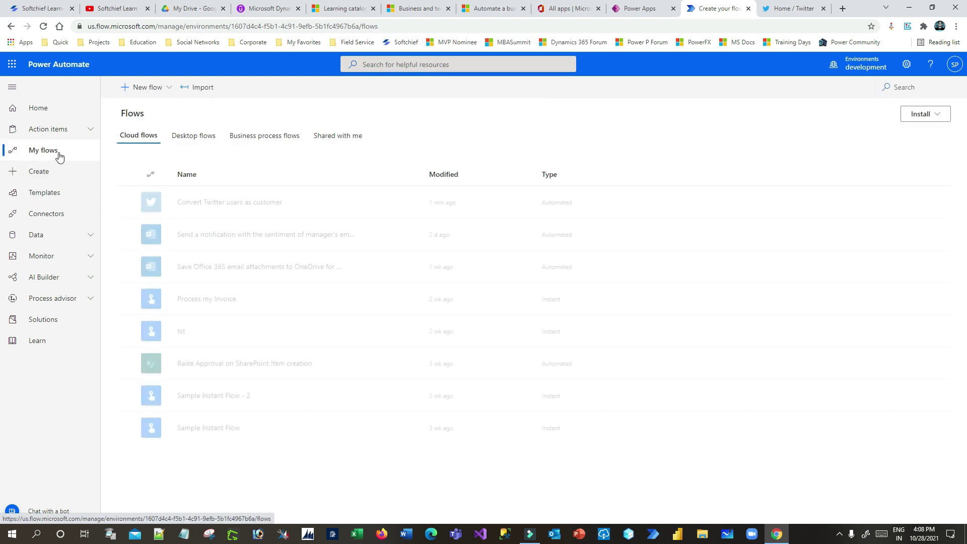
pyautogui.click(373, 202)
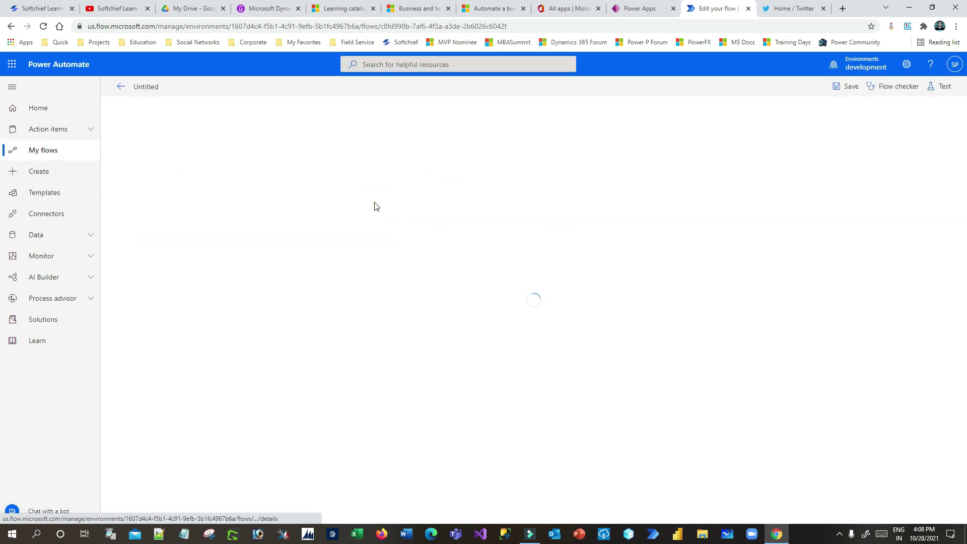
pyautogui.click(635, 8)
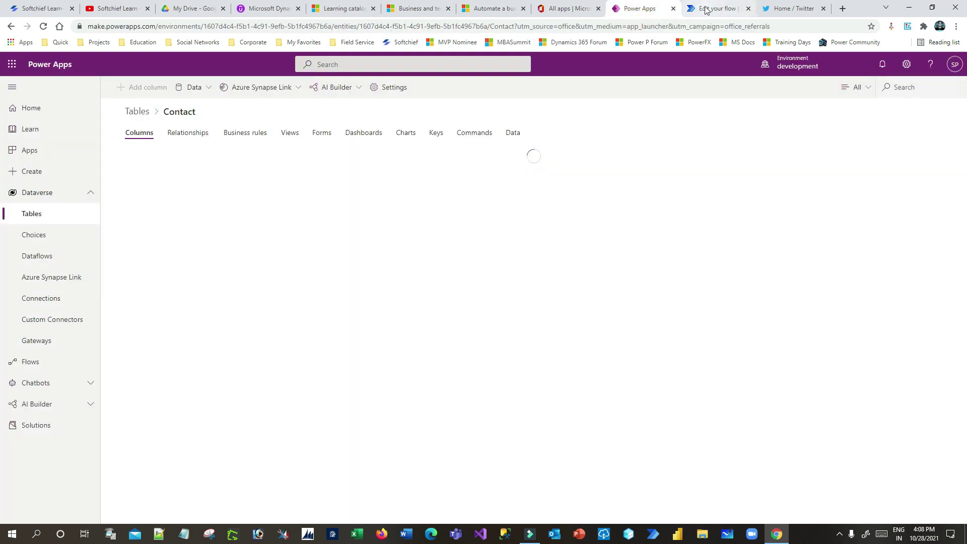
pyautogui.click(705, 10)
pyautogui.click(507, 160)
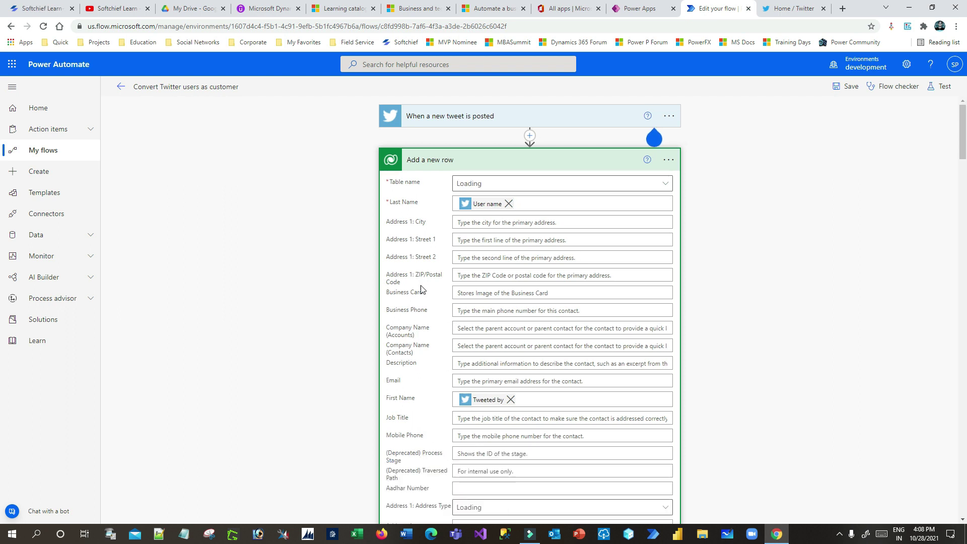
# - Map the Tweets field to the Tweet text dynamic value and save the flow
pyautogui.scroll(-20, 425, 313)
pyautogui.scroll(-20, 427, 308)
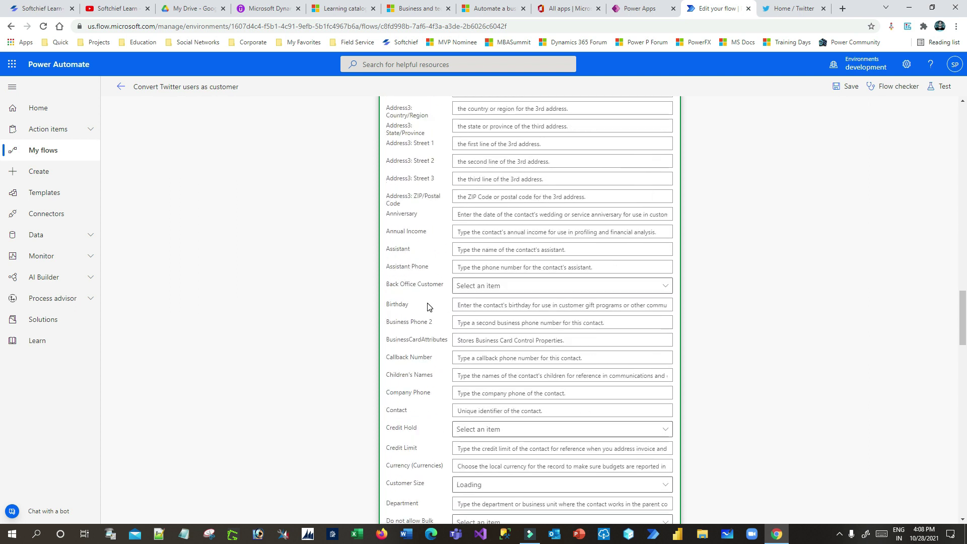
pyautogui.scroll(-6, 427, 311)
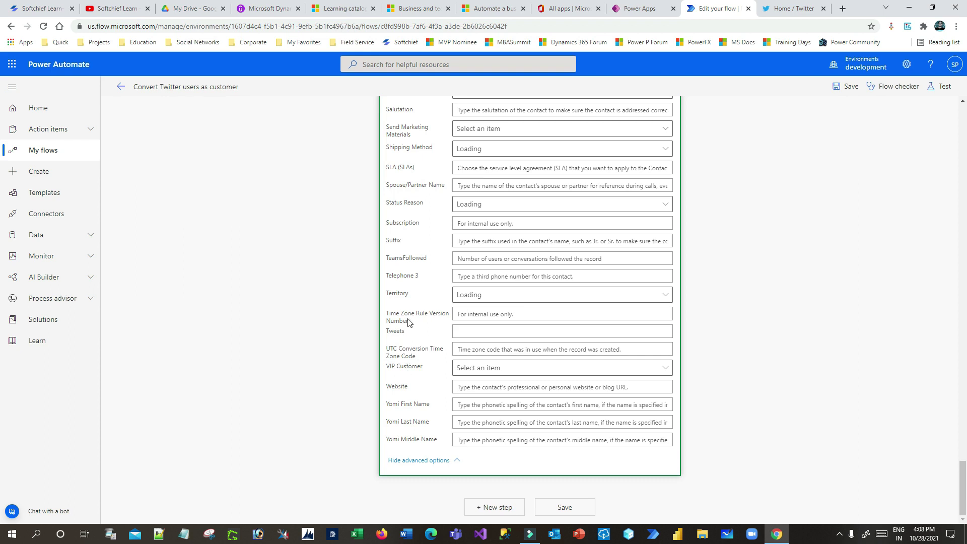
pyautogui.click(492, 331)
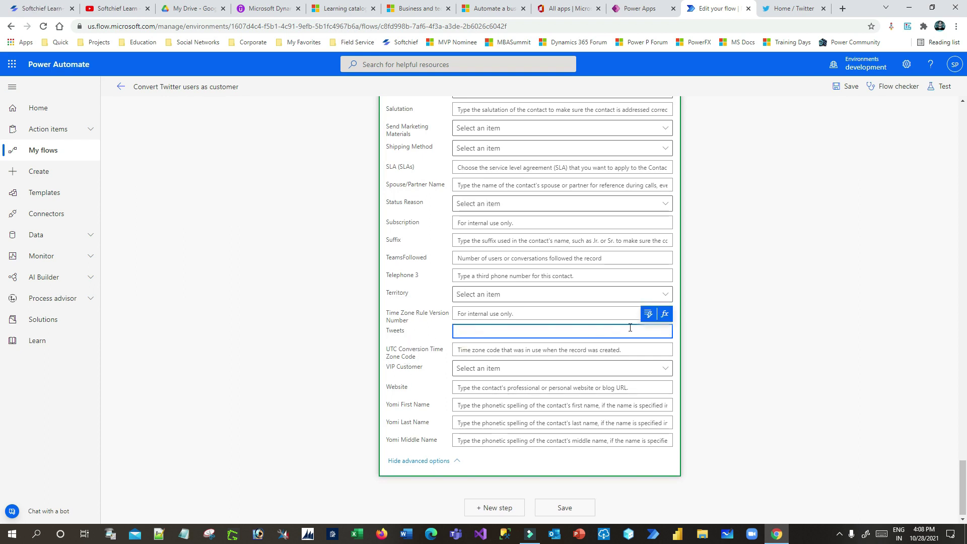
pyautogui.click(646, 317)
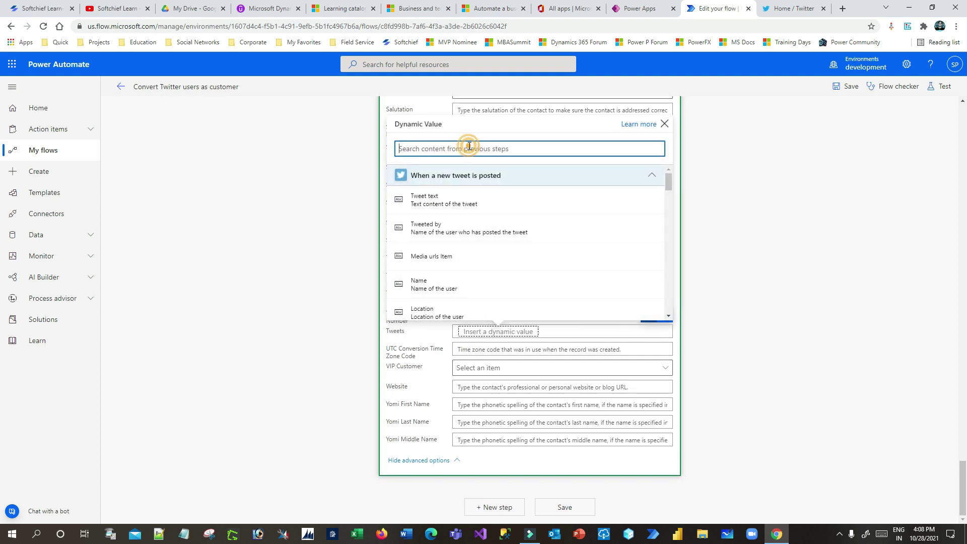
pyautogui.write('tweet')
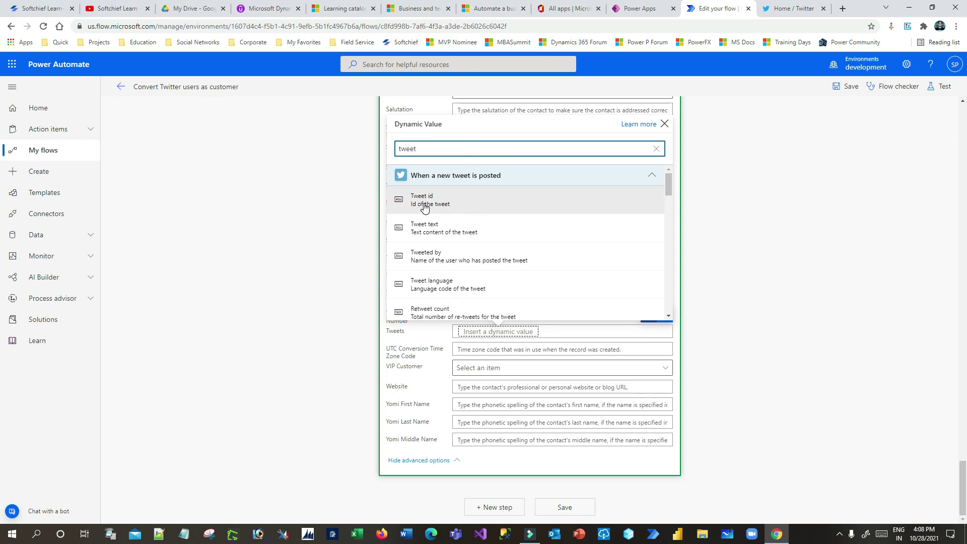
pyautogui.click(474, 233)
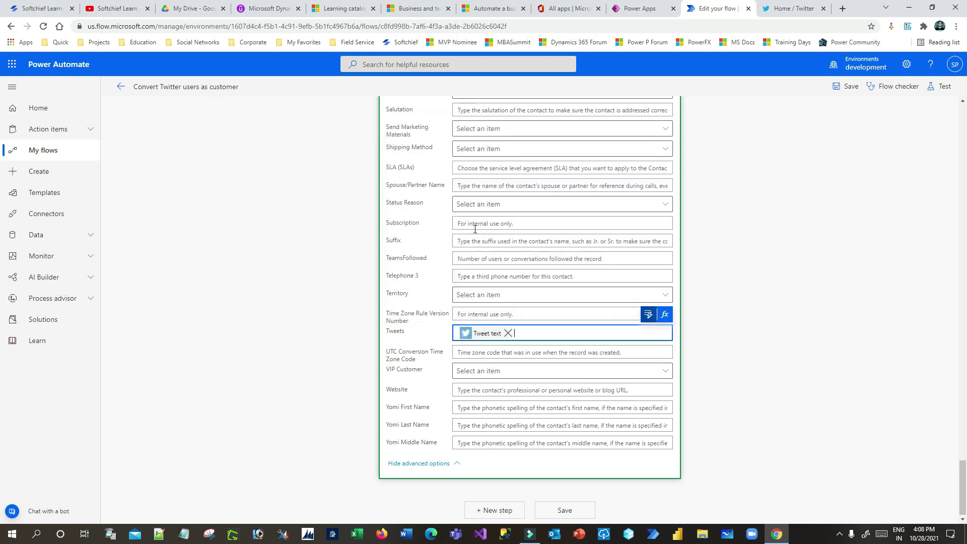
pyautogui.click(847, 86)
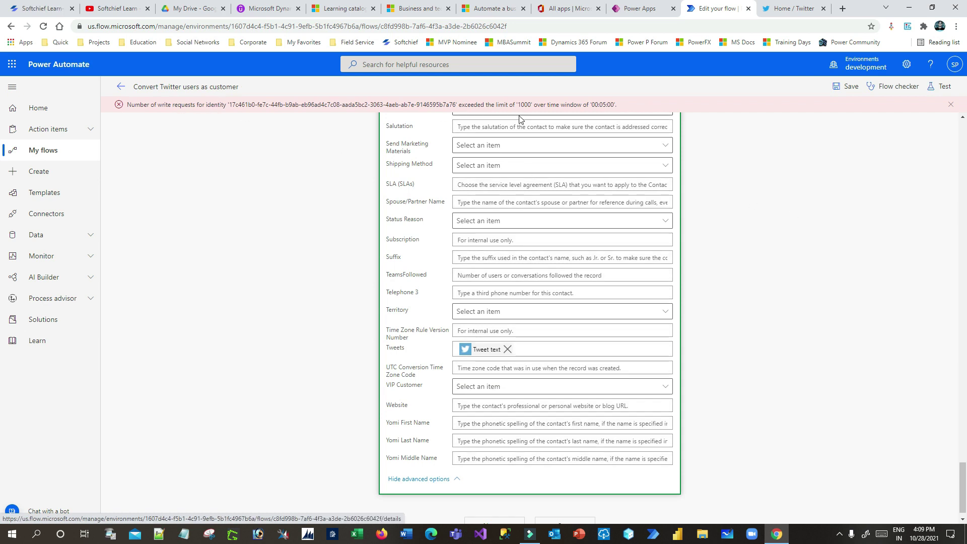
pyautogui.click(849, 88)
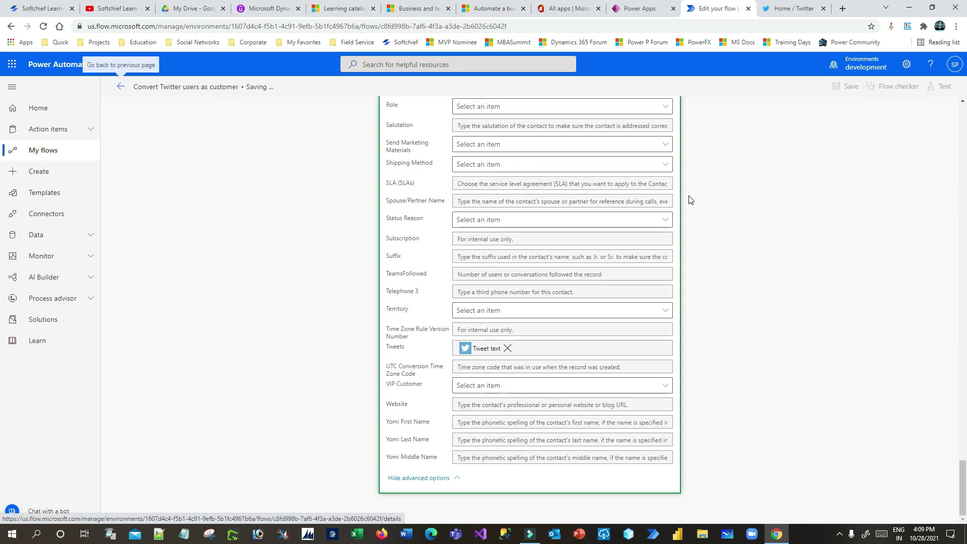
# - Start a manual test of the flow that waits for a new tweet
pyautogui.scroll(20, 736, 196)
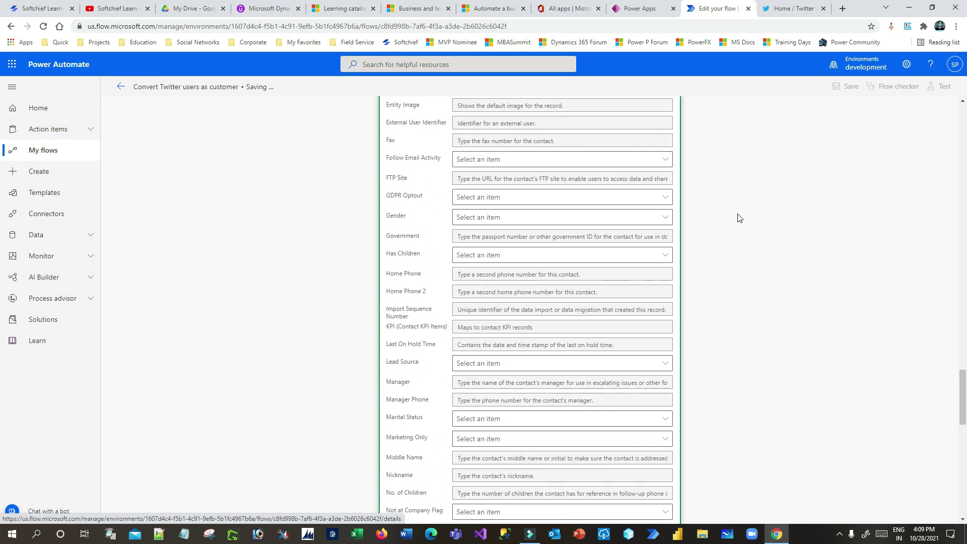
pyautogui.scroll(20, 738, 222)
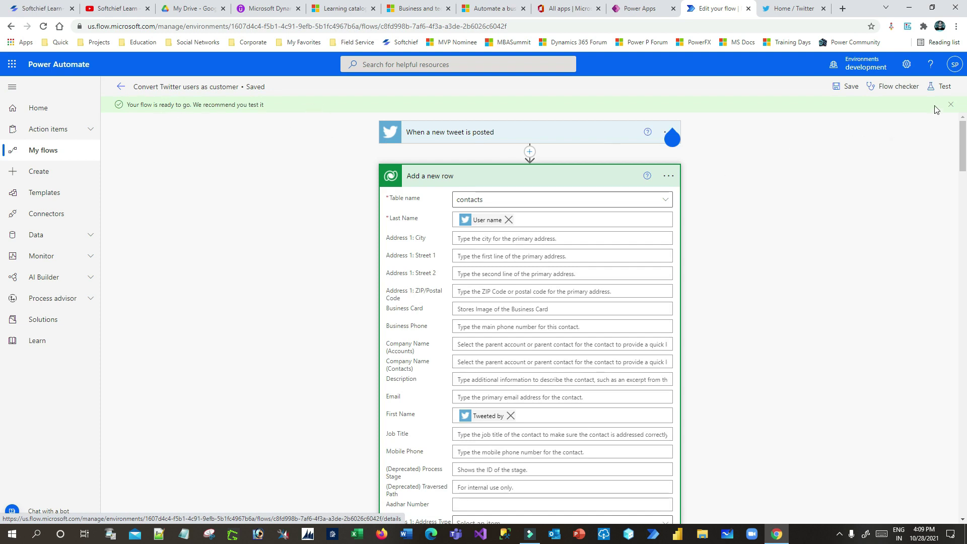
pyautogui.click(940, 86)
pyautogui.click(808, 110)
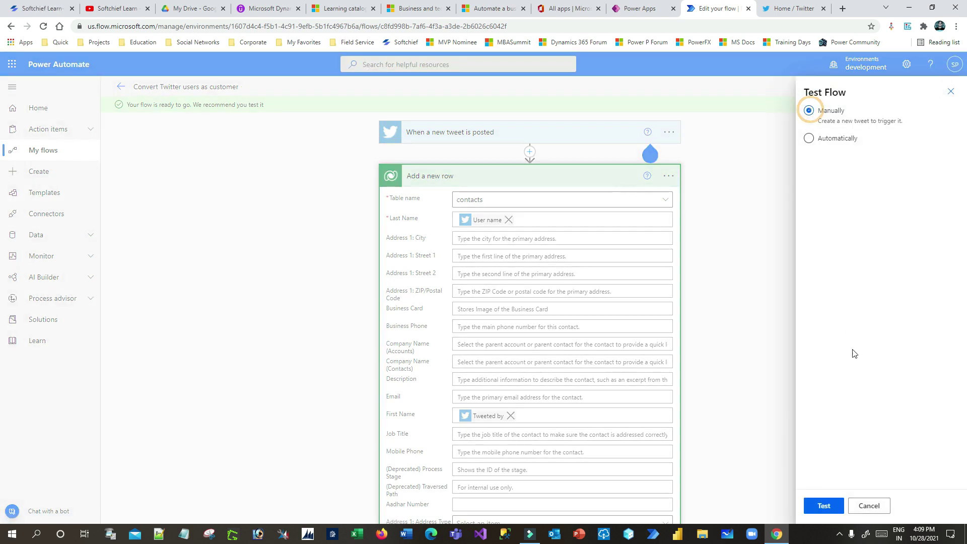
pyautogui.click(826, 504)
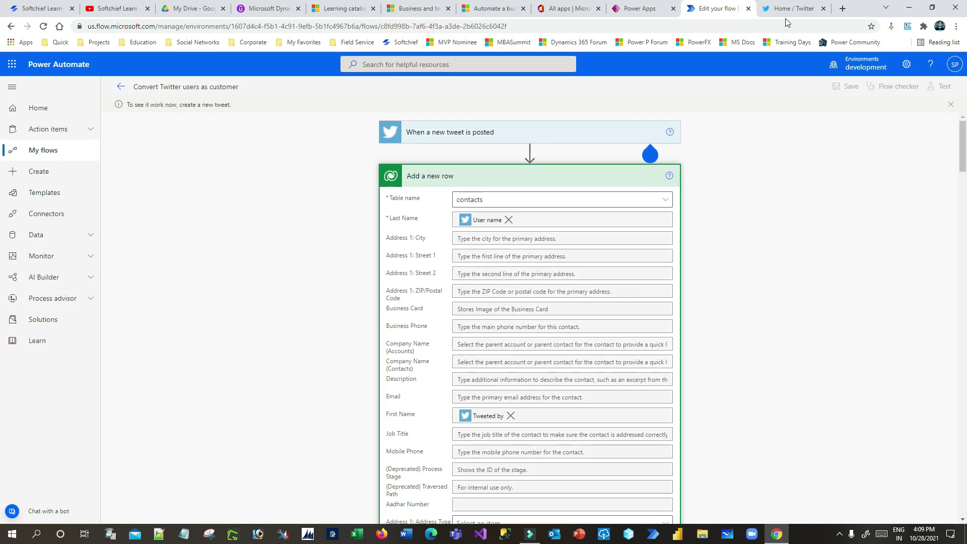
# - Post the tweet 'the training is so nice in power platform #softchief'
pyautogui.click(790, 9)
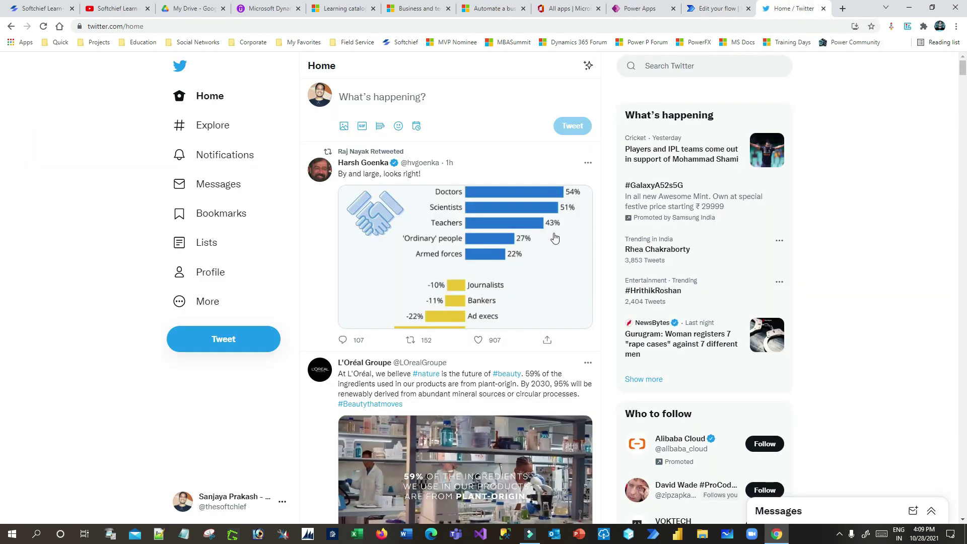
pyautogui.click(398, 96)
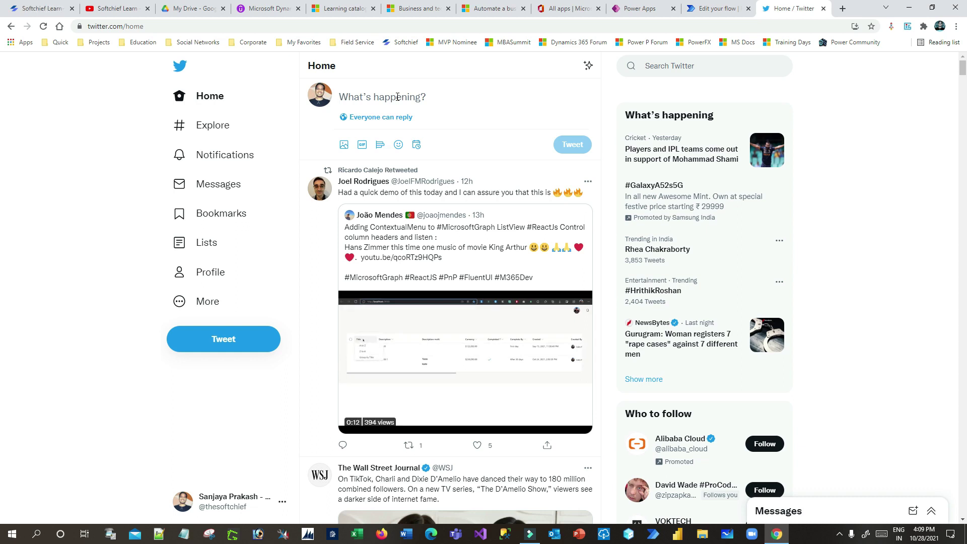
pyautogui.write('the tr')
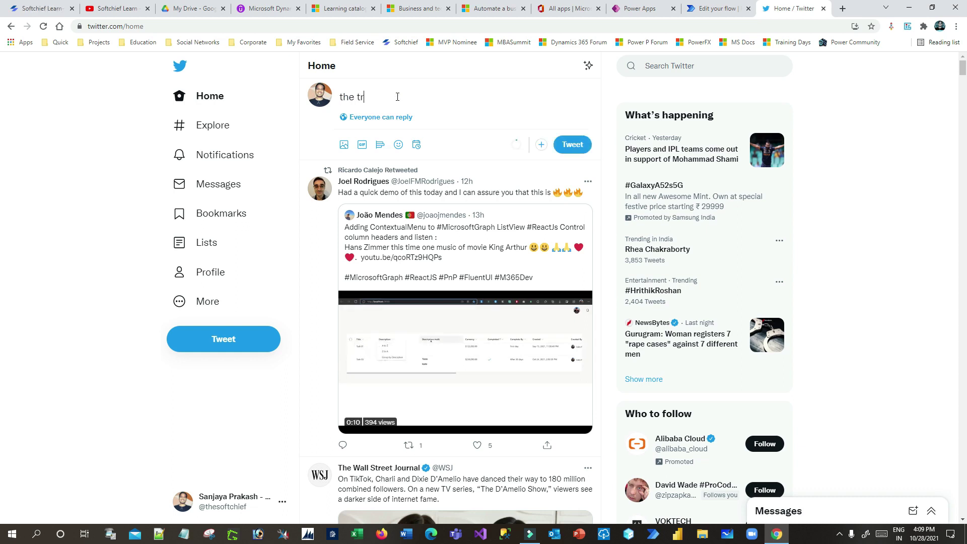
pyautogui.write('ainin')
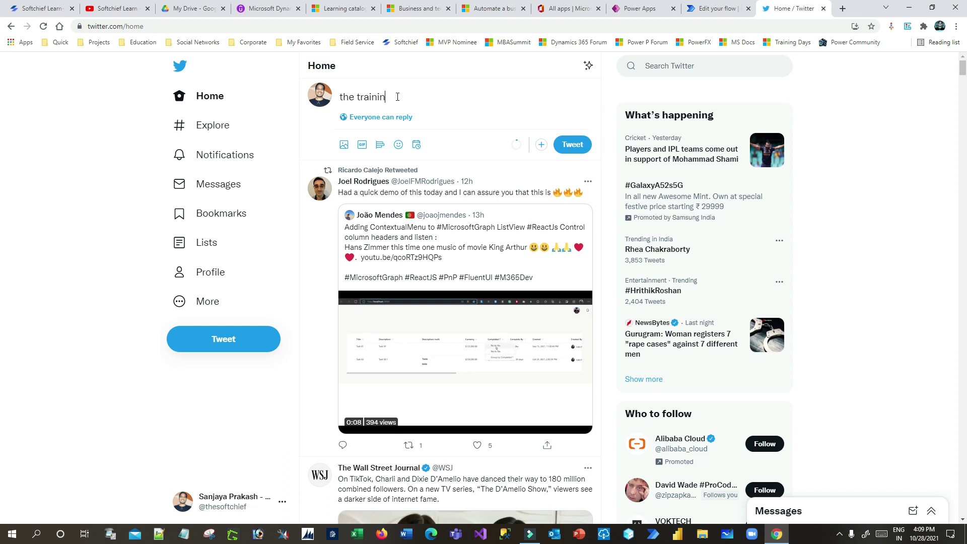
pyautogui.write('g is so ni')
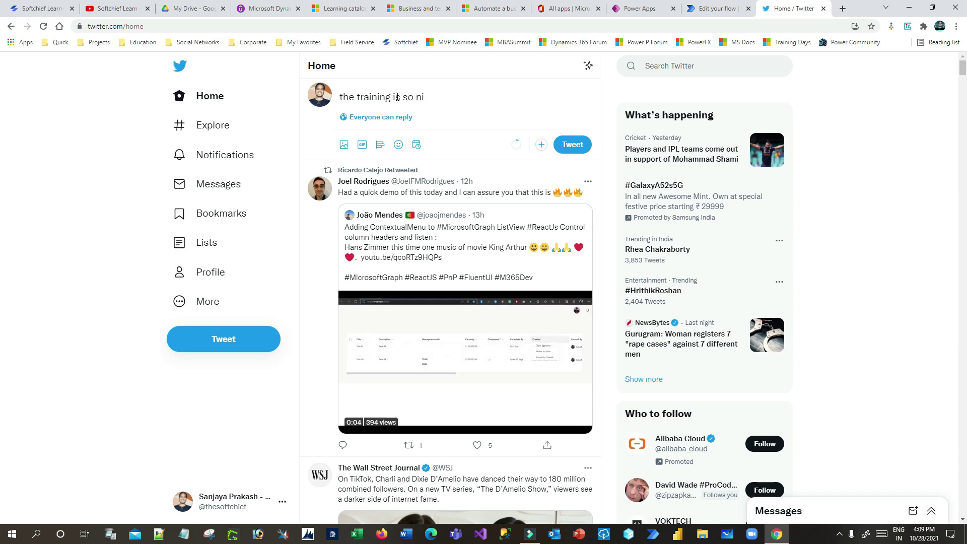
pyautogui.write('ce in power pl')
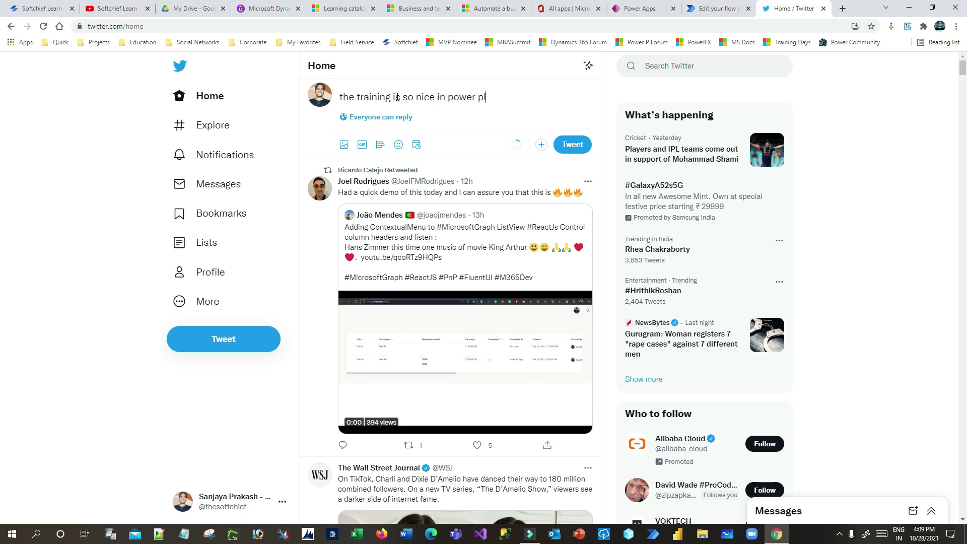
pyautogui.write('atform ')
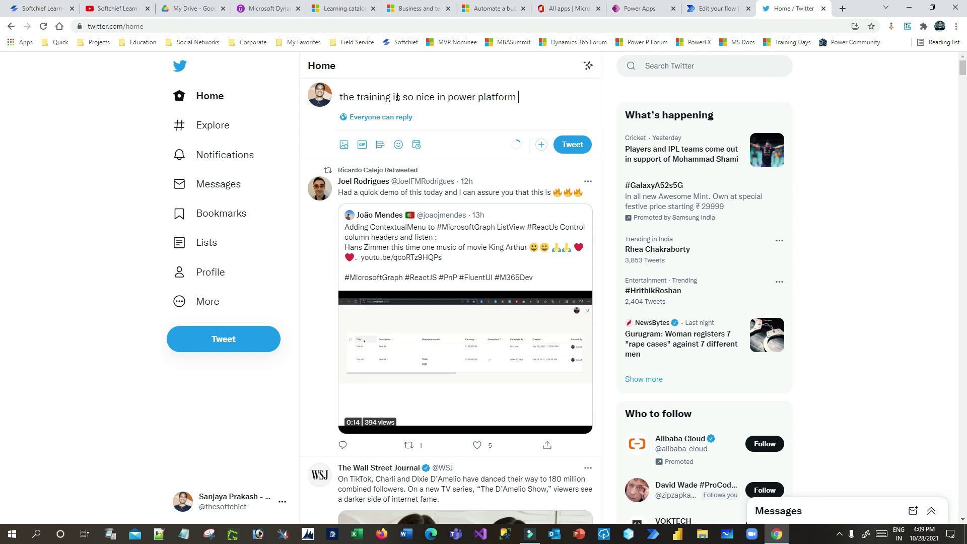
pyautogui.write('#sod')
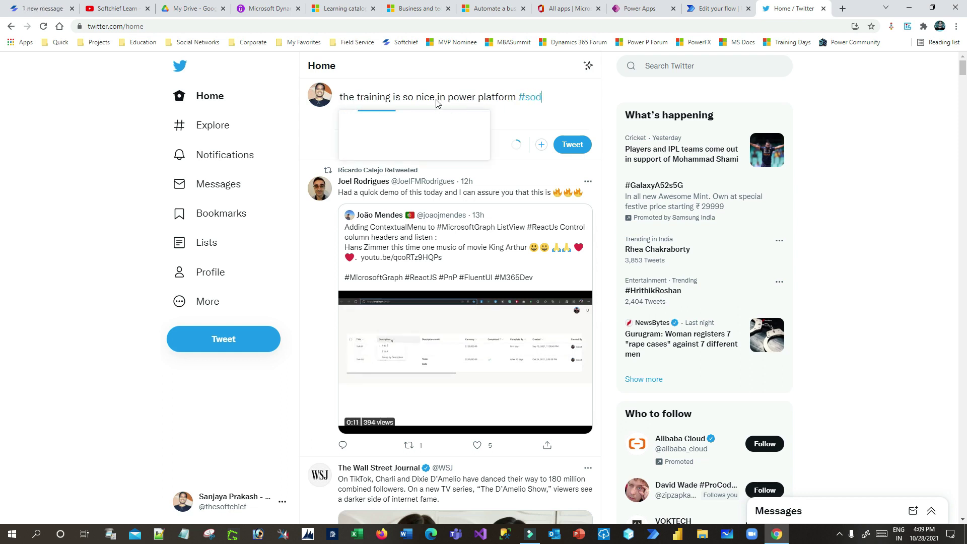
pyautogui.press('BackSpace')
pyautogui.write('ftchief')
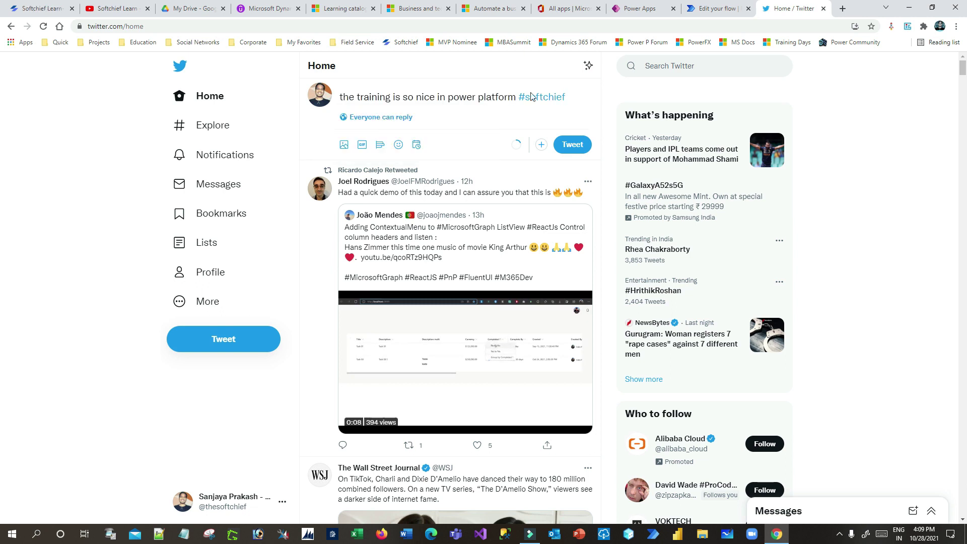
pyautogui.click(579, 146)
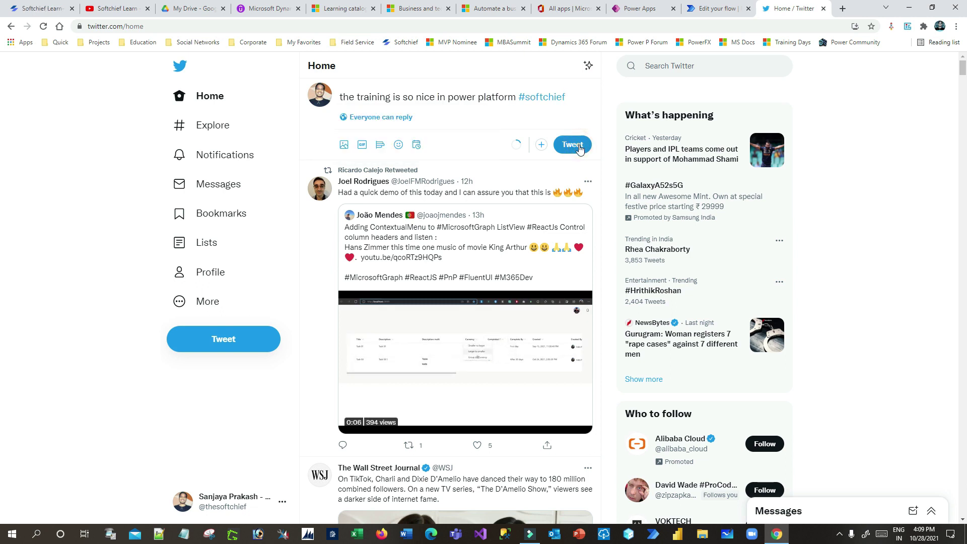
pyautogui.click(571, 149)
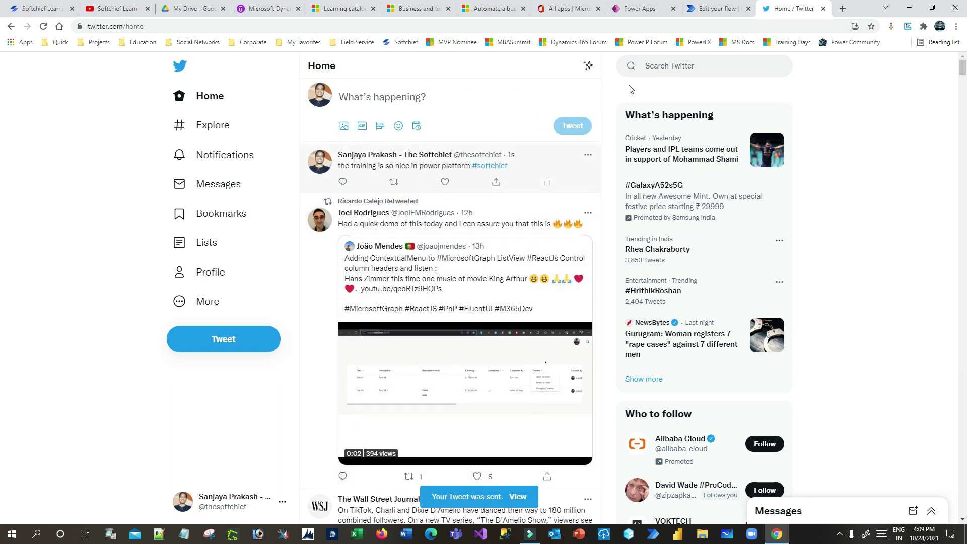
pyautogui.click(718, 8)
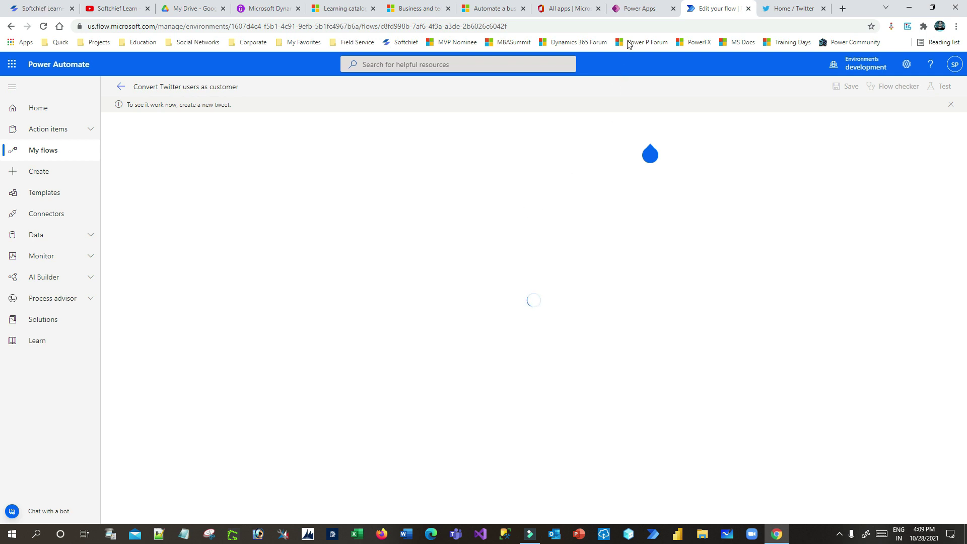
# - Switch to the Power Apps Contact table while the flow run proceeds
pyautogui.click(636, 10)
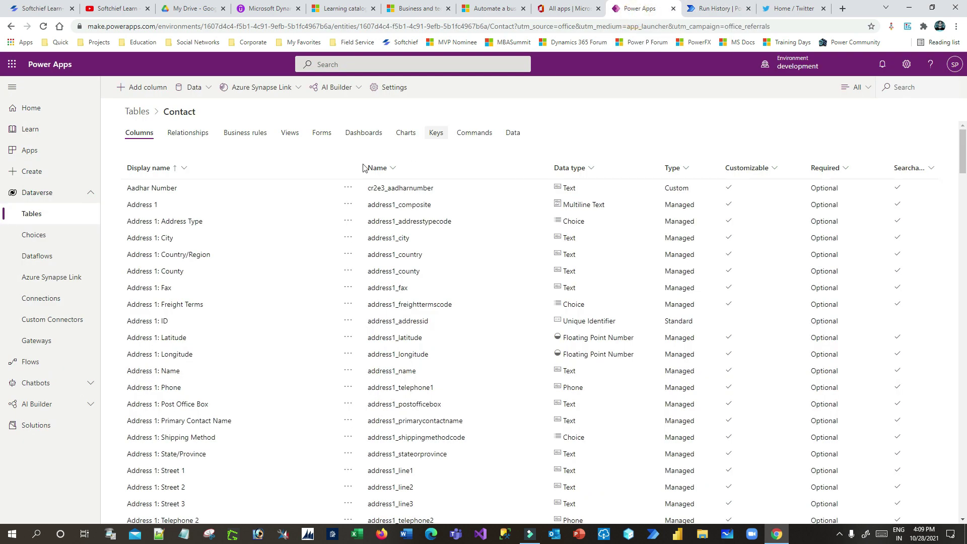
# - In the Contact data's Custom columns view, open the tweet-created contact record for editing
pyautogui.click(512, 137)
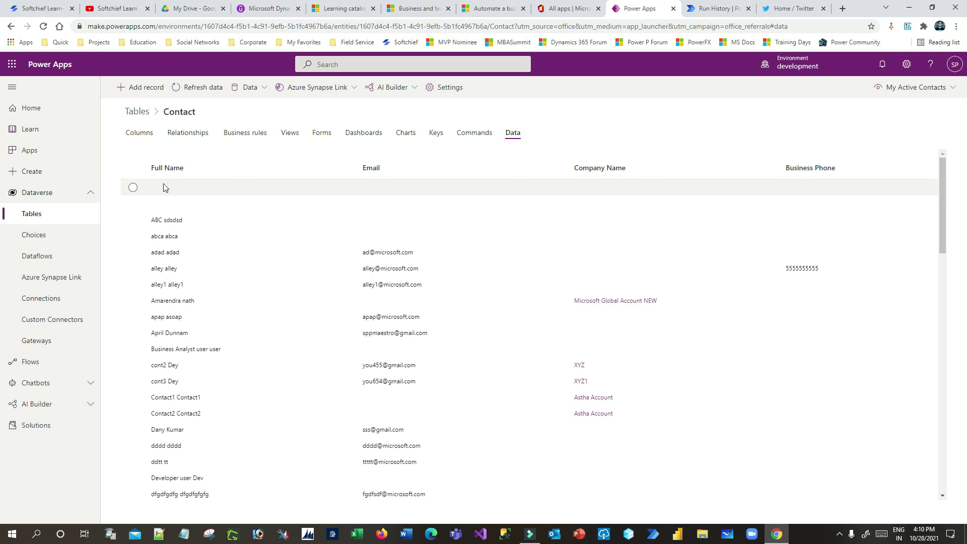
pyautogui.click(881, 90)
pyautogui.click(818, 131)
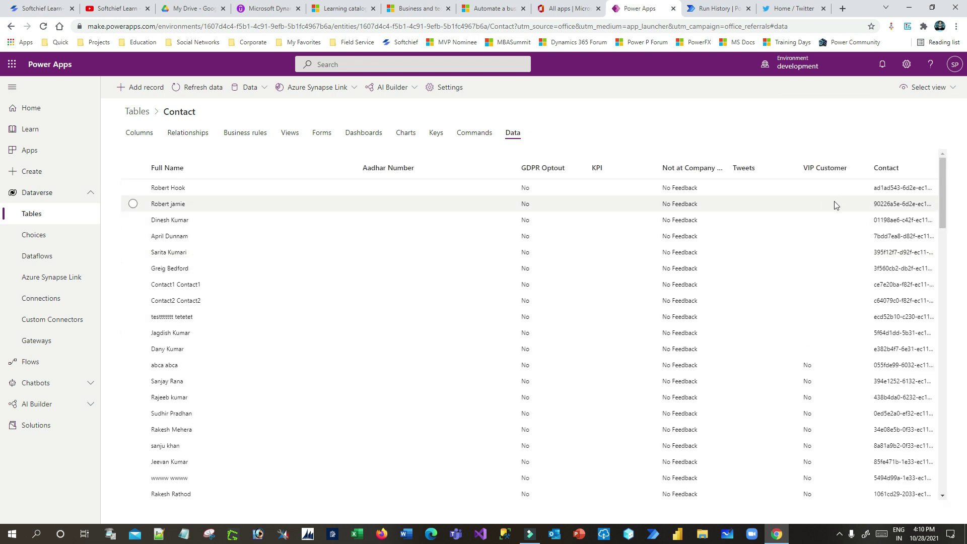
pyautogui.scroll(-6, 740, 231)
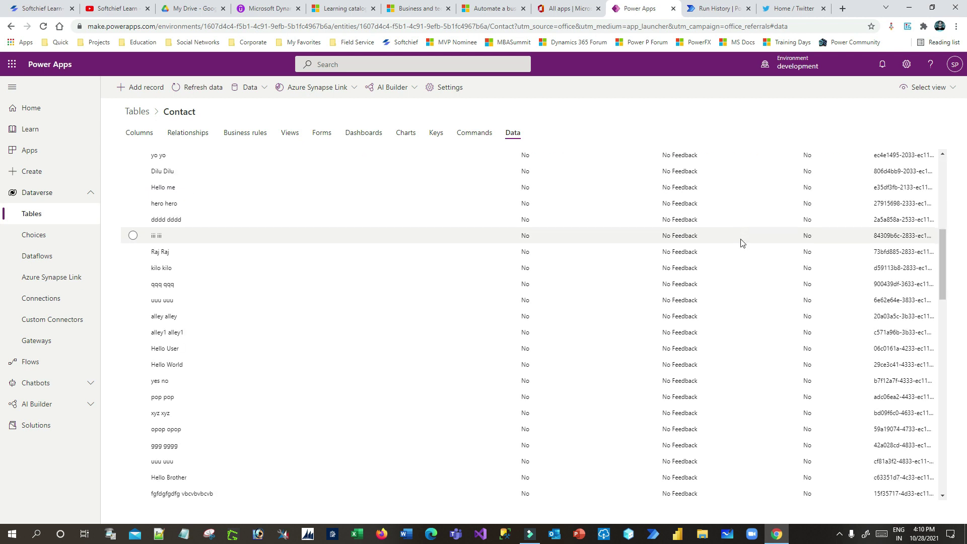
pyautogui.scroll(-5, 740, 243)
pyautogui.scroll(2, 743, 222)
pyautogui.click(743, 214)
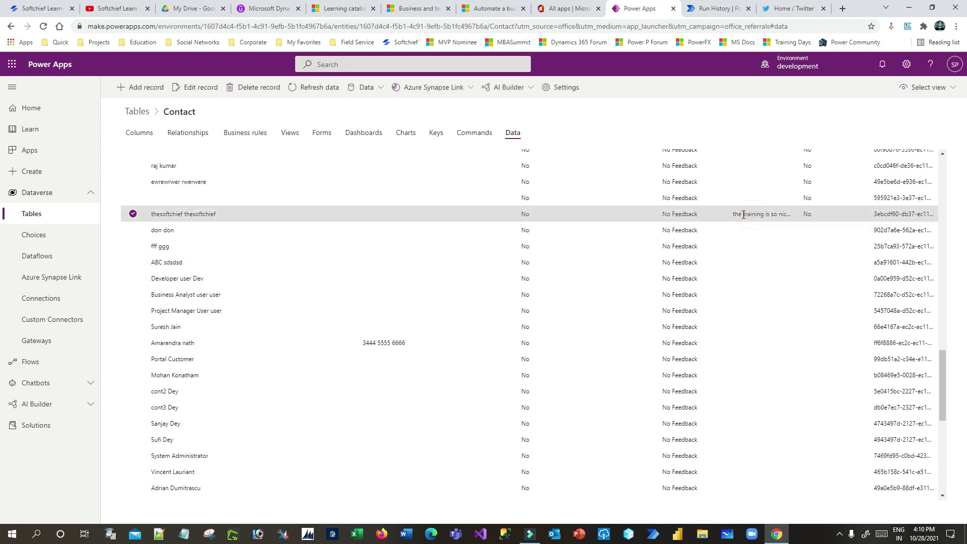
pyautogui.click(224, 212)
pyautogui.click(194, 88)
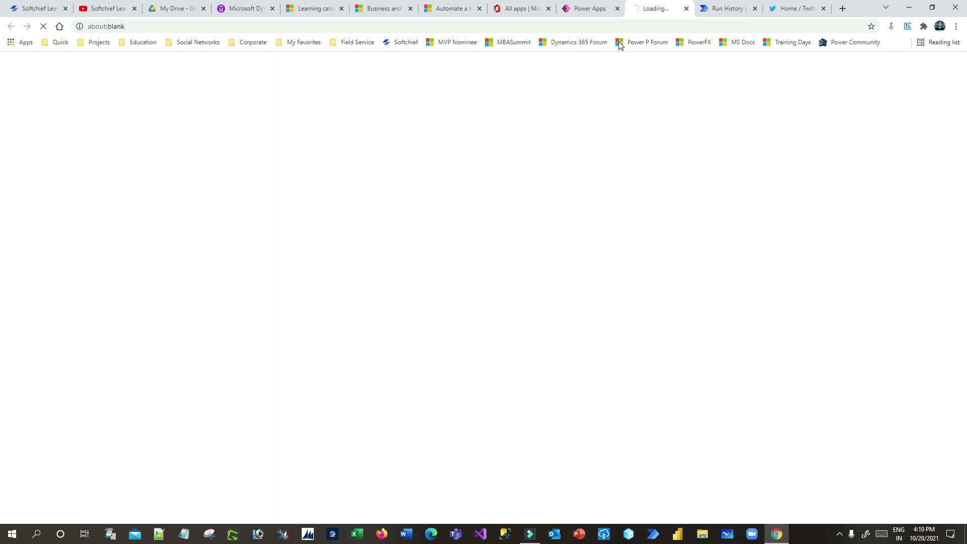
pyautogui.click(735, 9)
# - Check that the new contact's first and last names both hold the tweeter's handle, then close the record
pyautogui.click(660, 9)
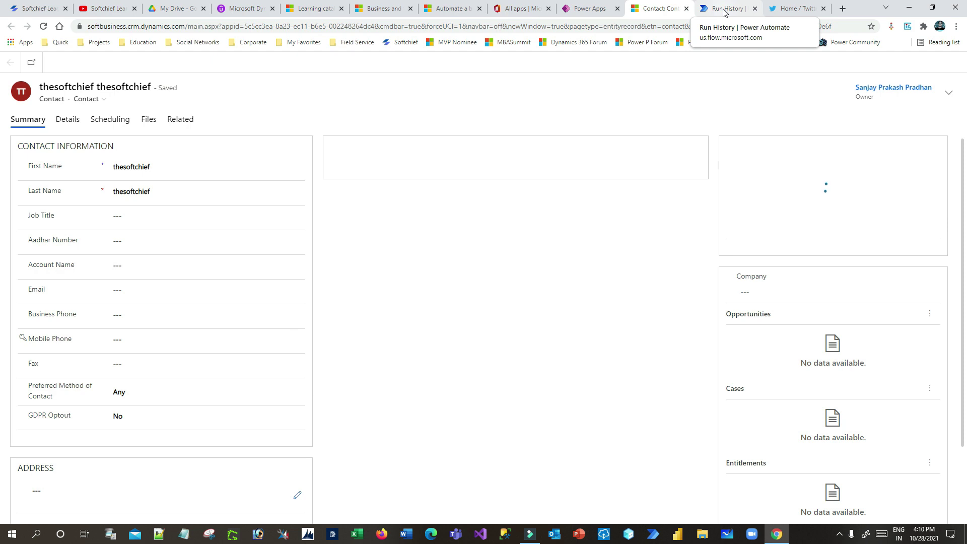
pyautogui.doubleClick(130, 167)
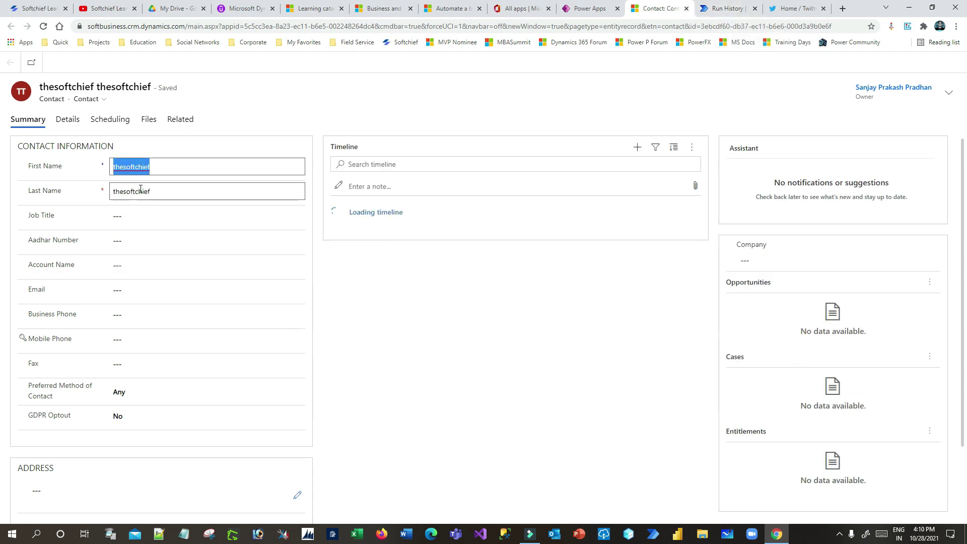
pyautogui.click(140, 191)
pyautogui.scroll(-2, 162, 370)
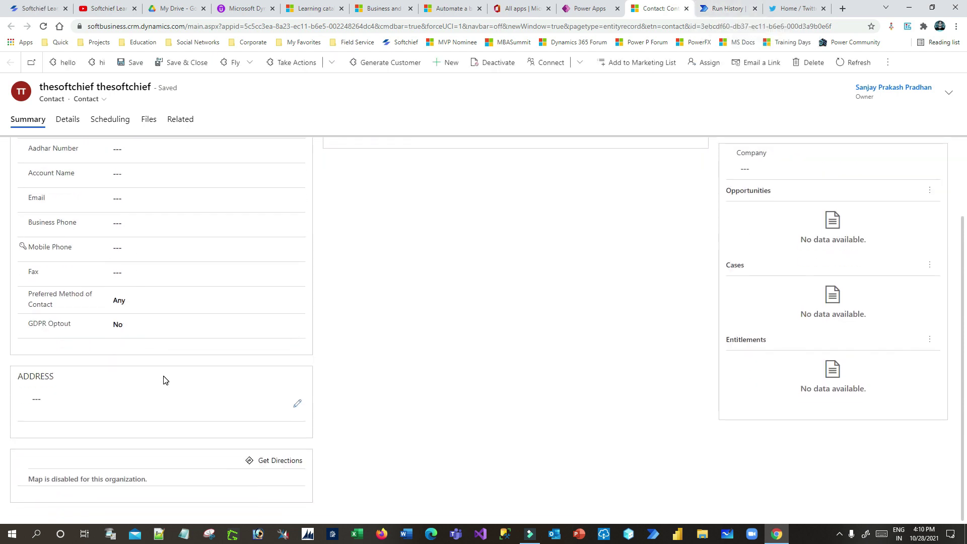
pyautogui.scroll(2, 164, 380)
pyautogui.scroll(-2, 179, 337)
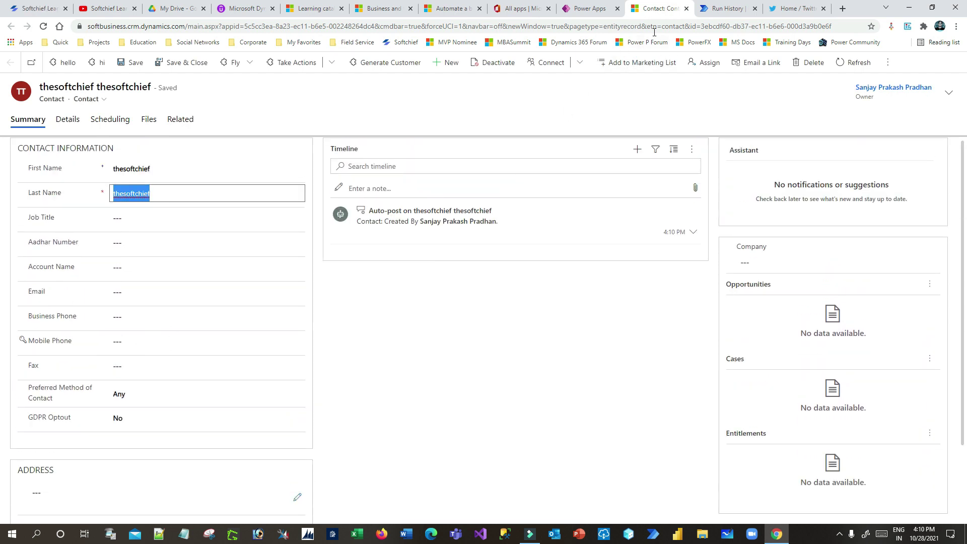
pyautogui.click(686, 8)
# - Back in the Contact table, dismiss the editing-records notice and highlight the stored tweet text
pyautogui.click(594, 8)
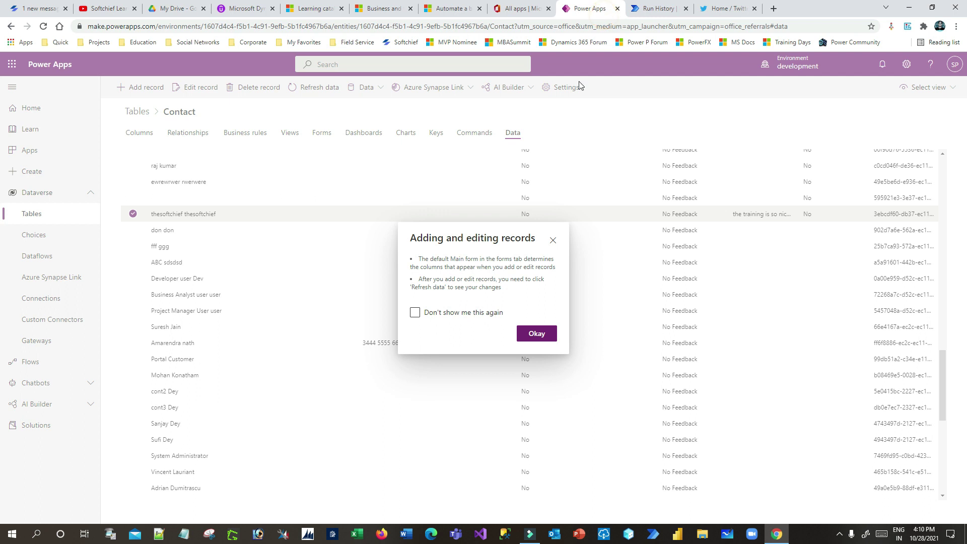
pyautogui.click(545, 334)
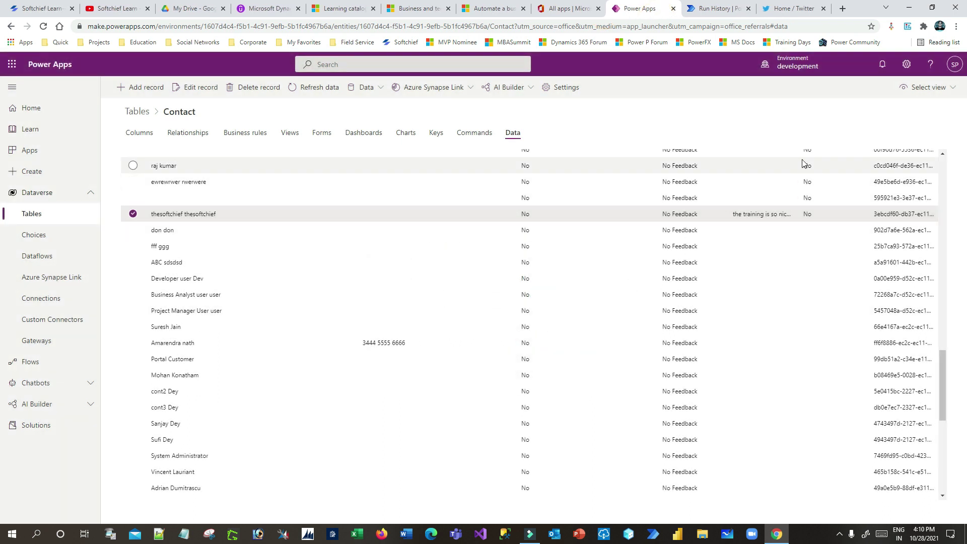
pyautogui.scroll(1, 775, 231)
pyautogui.scroll(3, 775, 231)
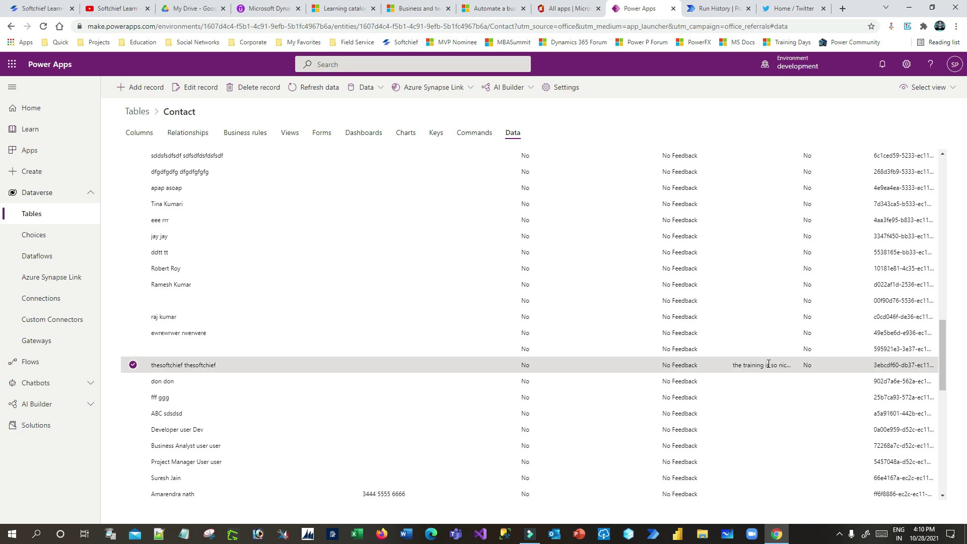
pyautogui.moveTo(751, 364)
pyautogui.mouseDown()
pyautogui.moveTo(800, 370)
pyautogui.moveTo(741, 364)
pyautogui.mouseUp()
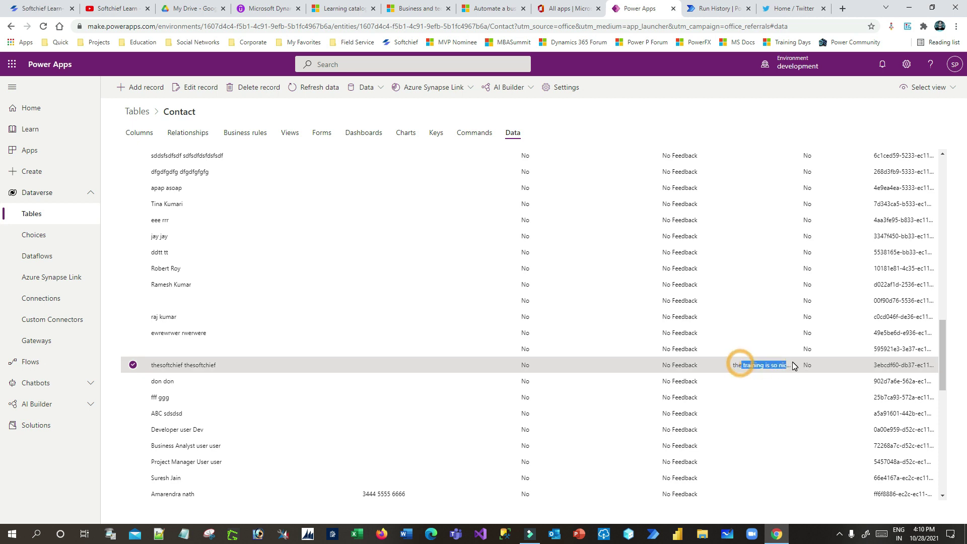
# - Compare the contact's tweet text against Twitter and the flow's run history
pyautogui.click(788, 10)
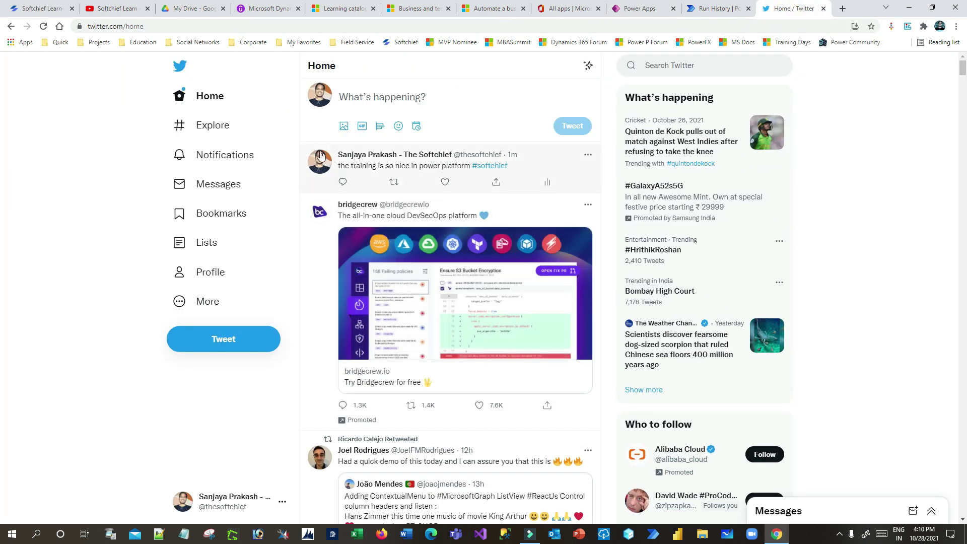
pyautogui.click(716, 10)
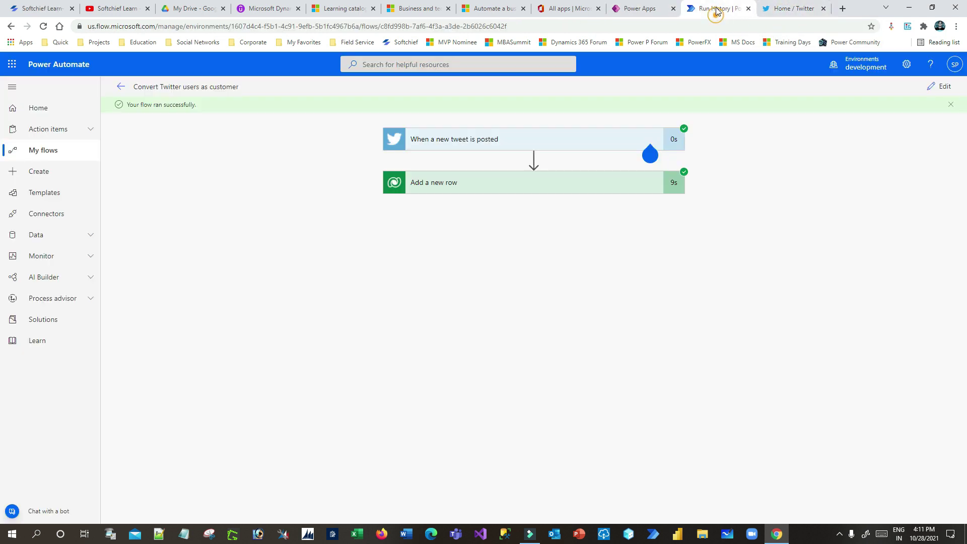
pyautogui.click(647, 10)
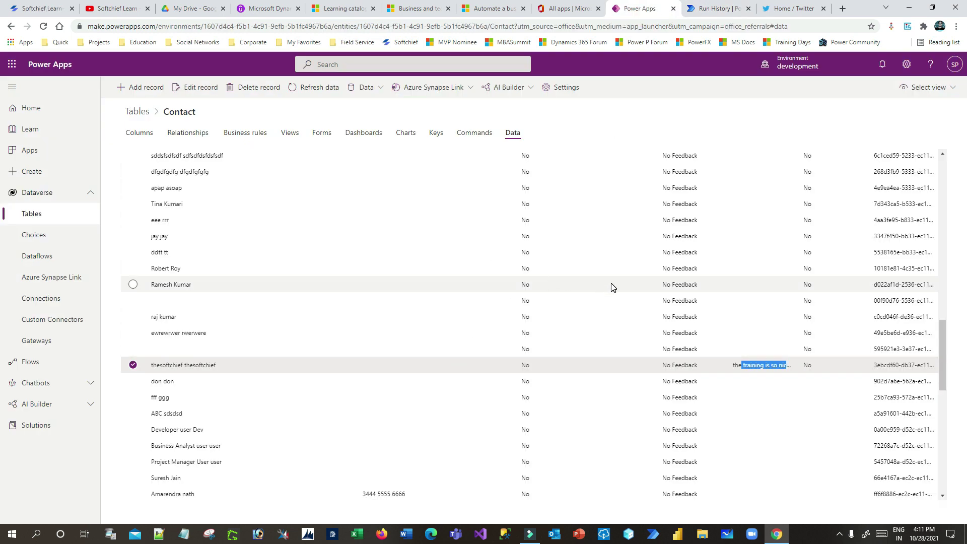
pyautogui.click(778, 11)
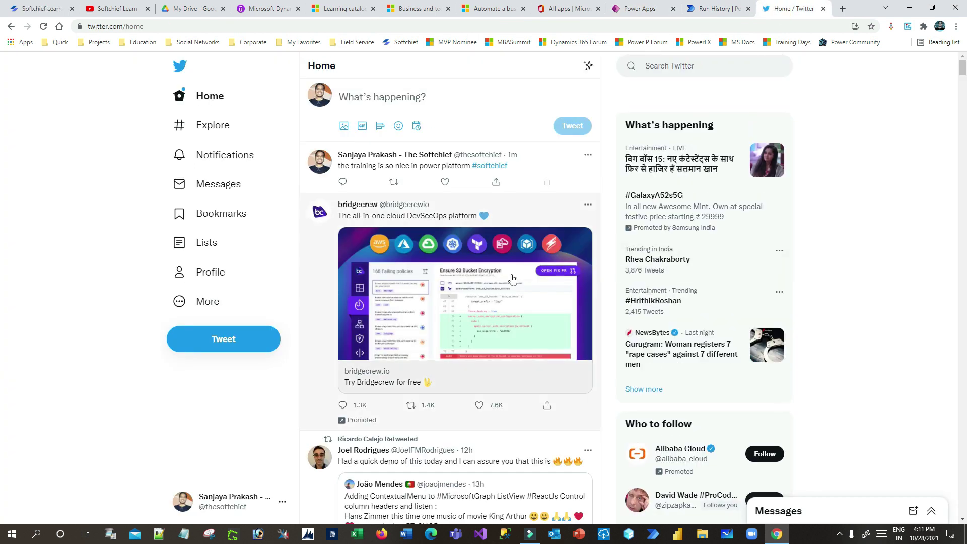
# - Confirm the #softchief tweet tops the Twitter feed, then view the flow's successful run
pyautogui.scroll(-10, 511, 282)
pyautogui.scroll(10, 511, 282)
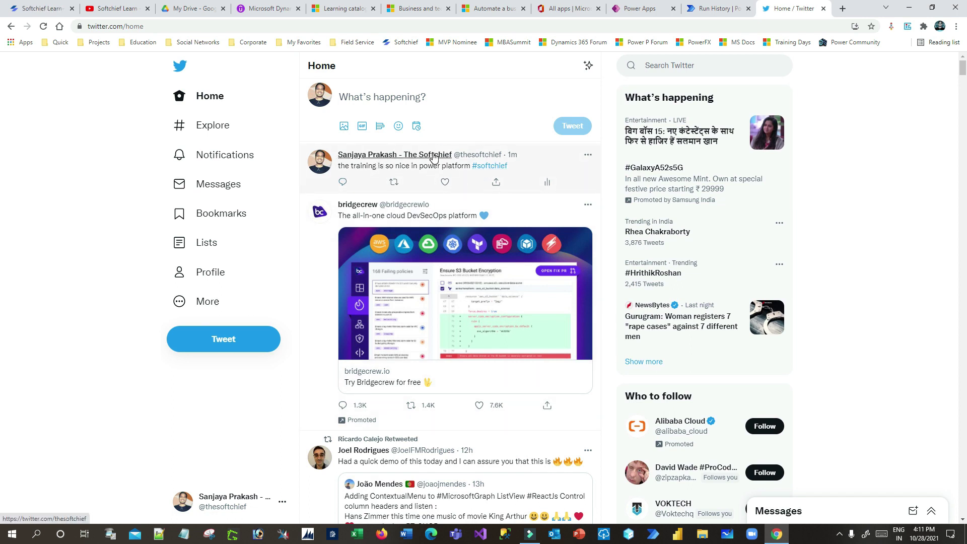
pyautogui.moveTo(434, 157)
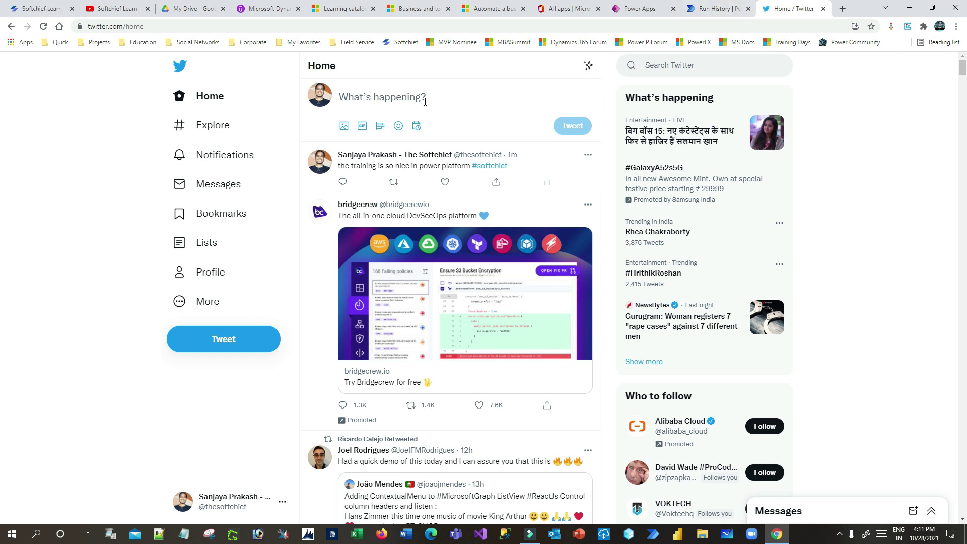
pyautogui.click(718, 9)
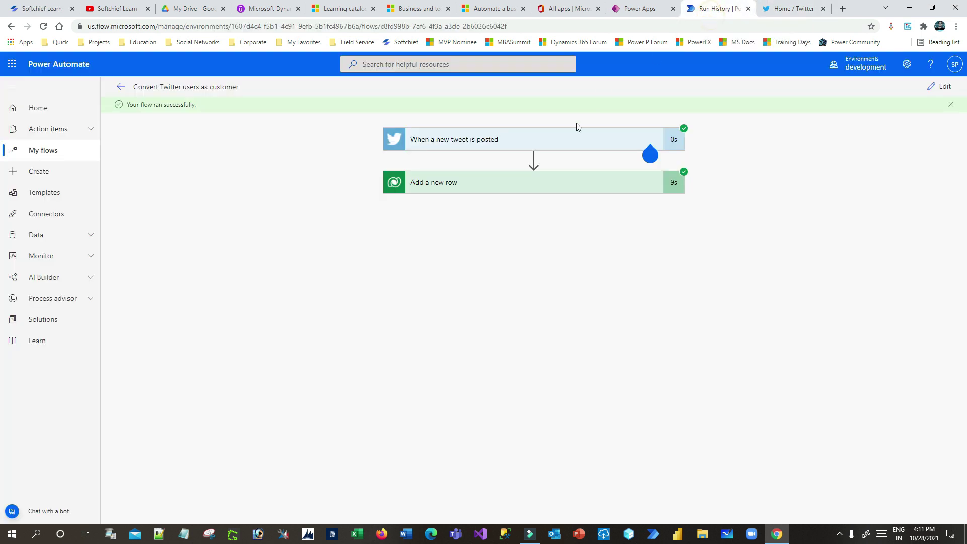
# - Expand the Add a new row step and tweet trigger to verify #softchief search text and Contacts row
pyautogui.click(593, 186)
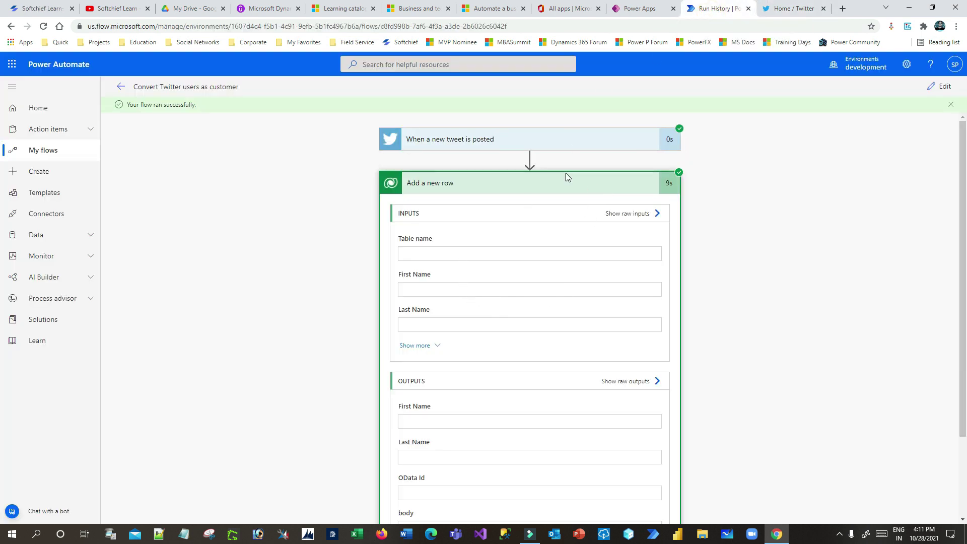
pyautogui.click(519, 143)
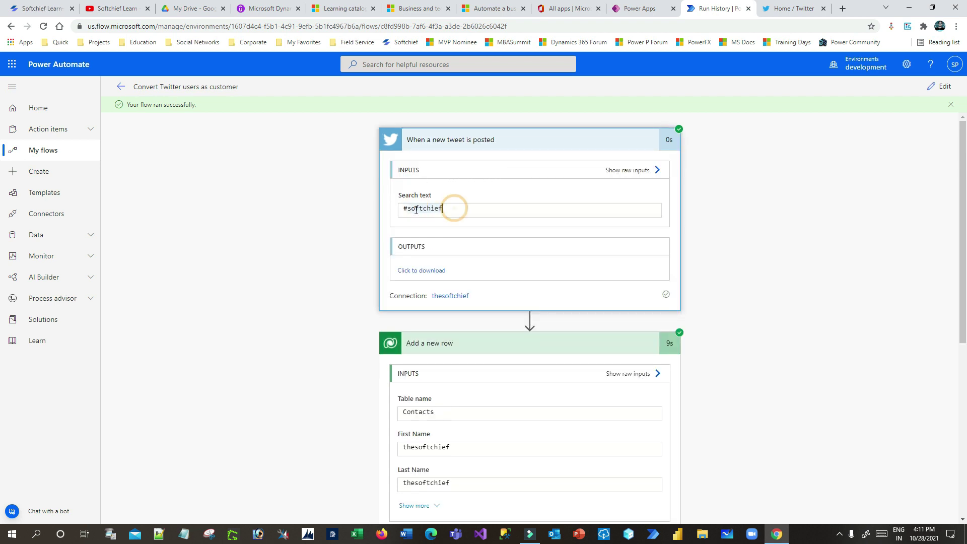
pyautogui.moveTo(410, 207); pyautogui.dragTo(457, 209)
pyautogui.click(457, 209)
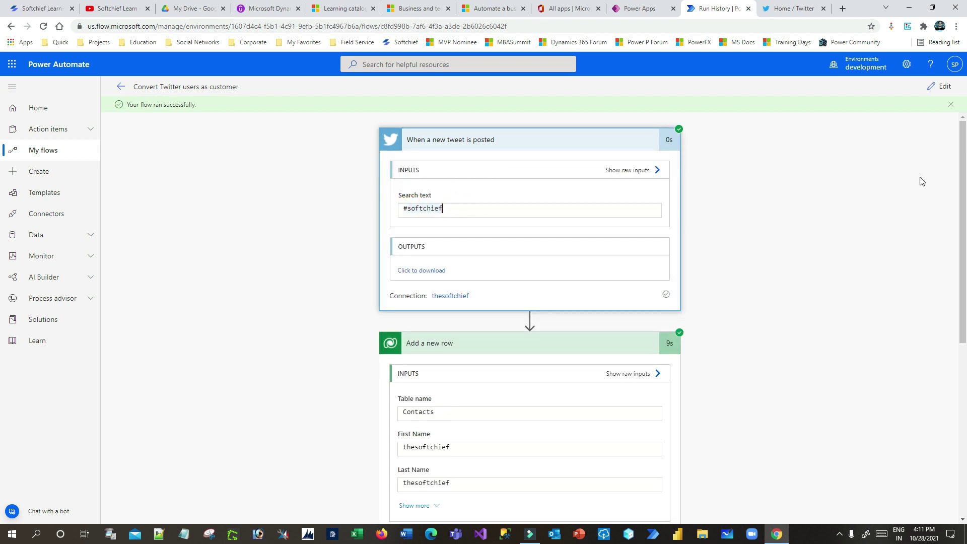